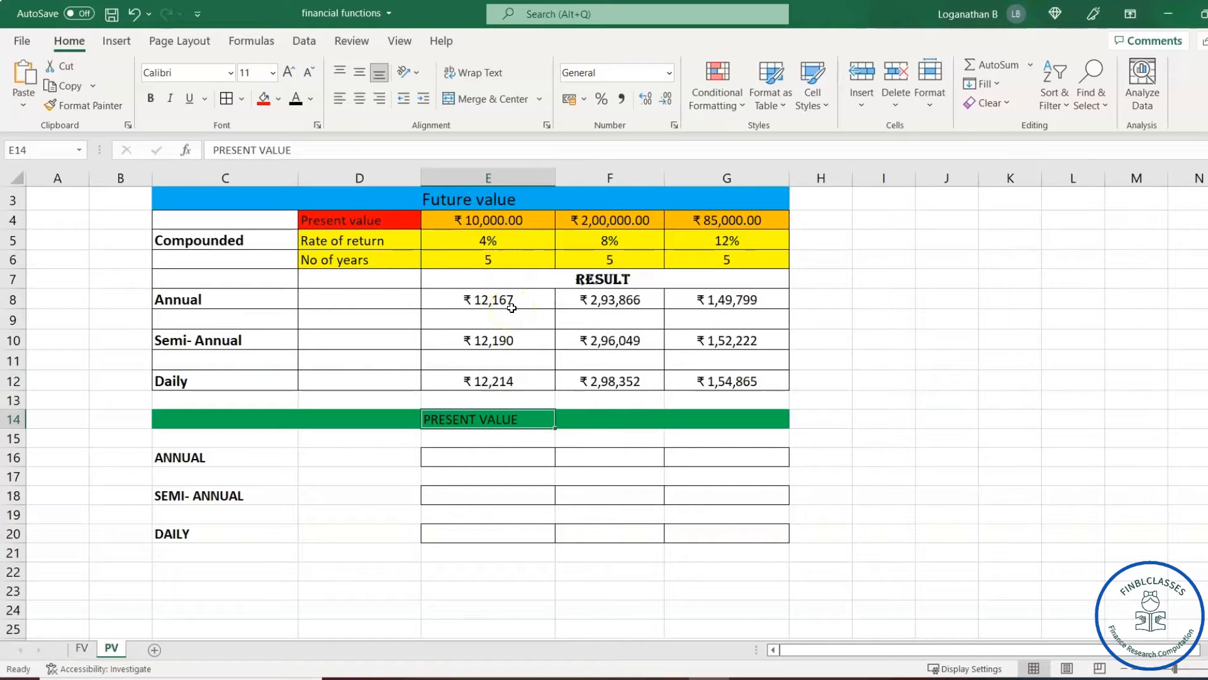
Step: Calculate the annual present value in E16 with the formula =PV(E5,5,0,-E8)
left_click(485, 219)
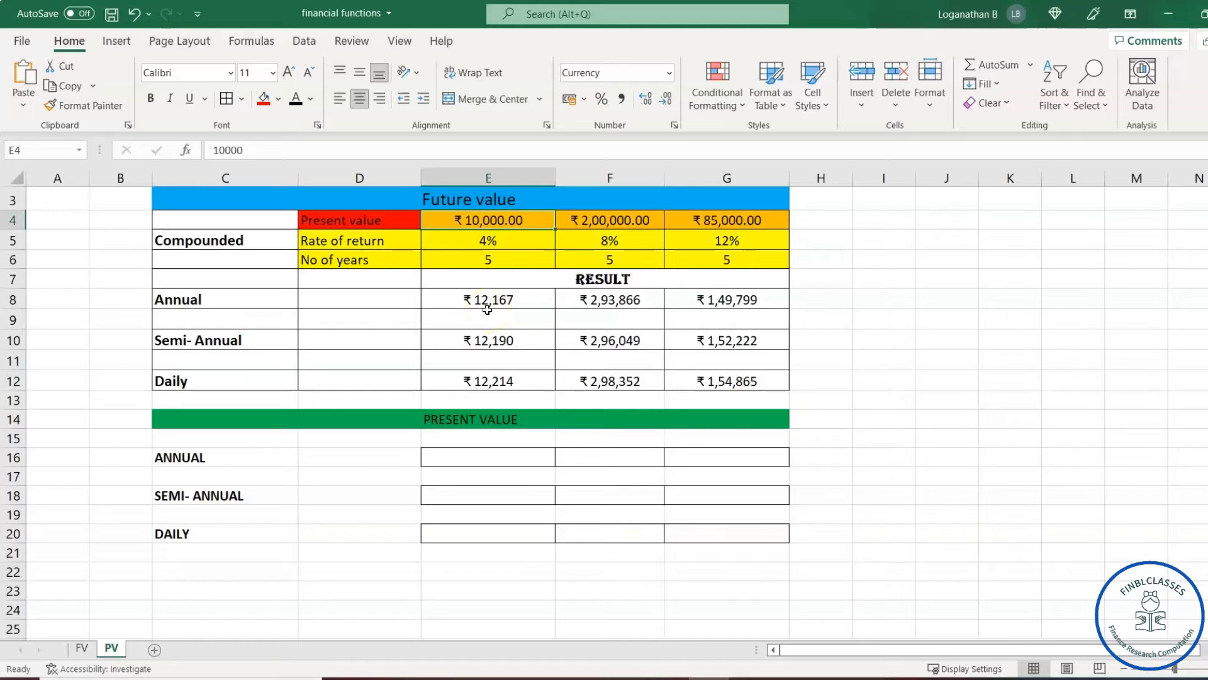
left_click(499, 459)
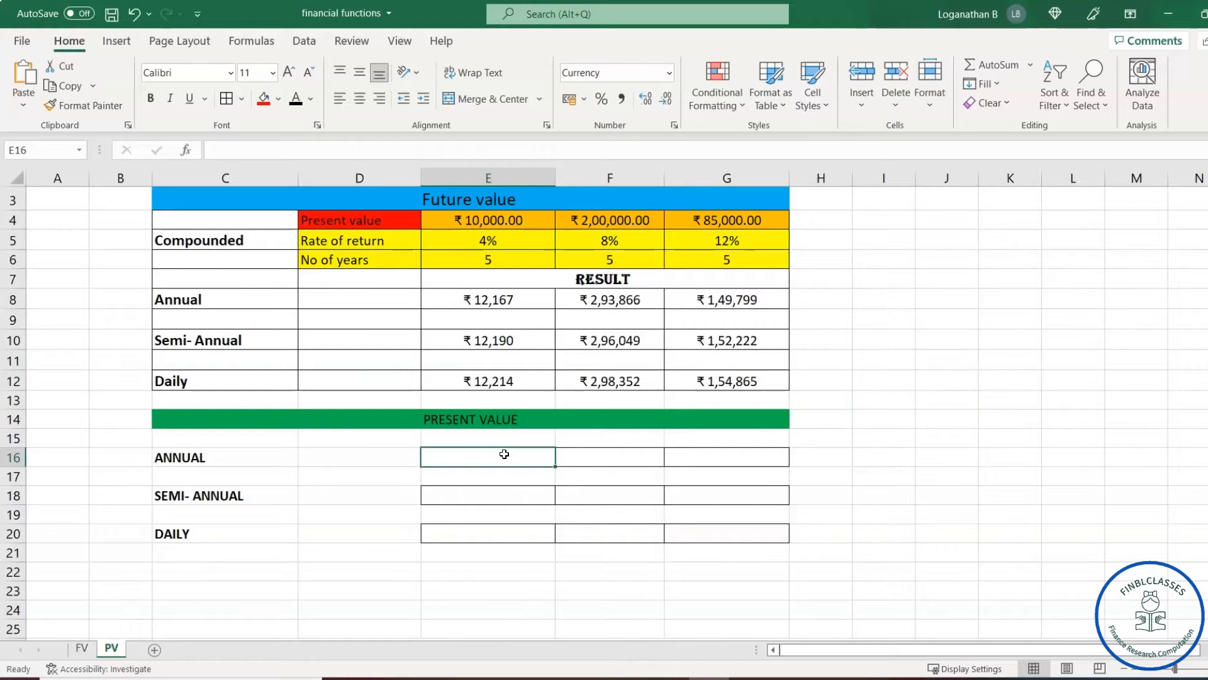
type("=PV")
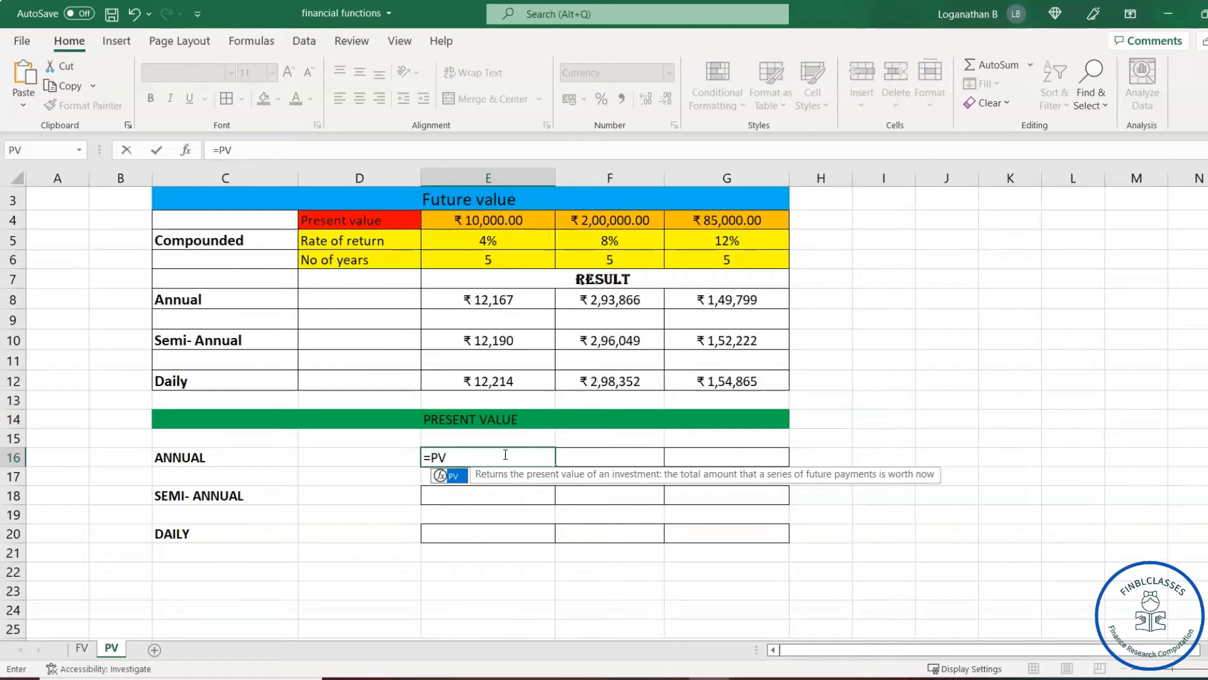
type("(")
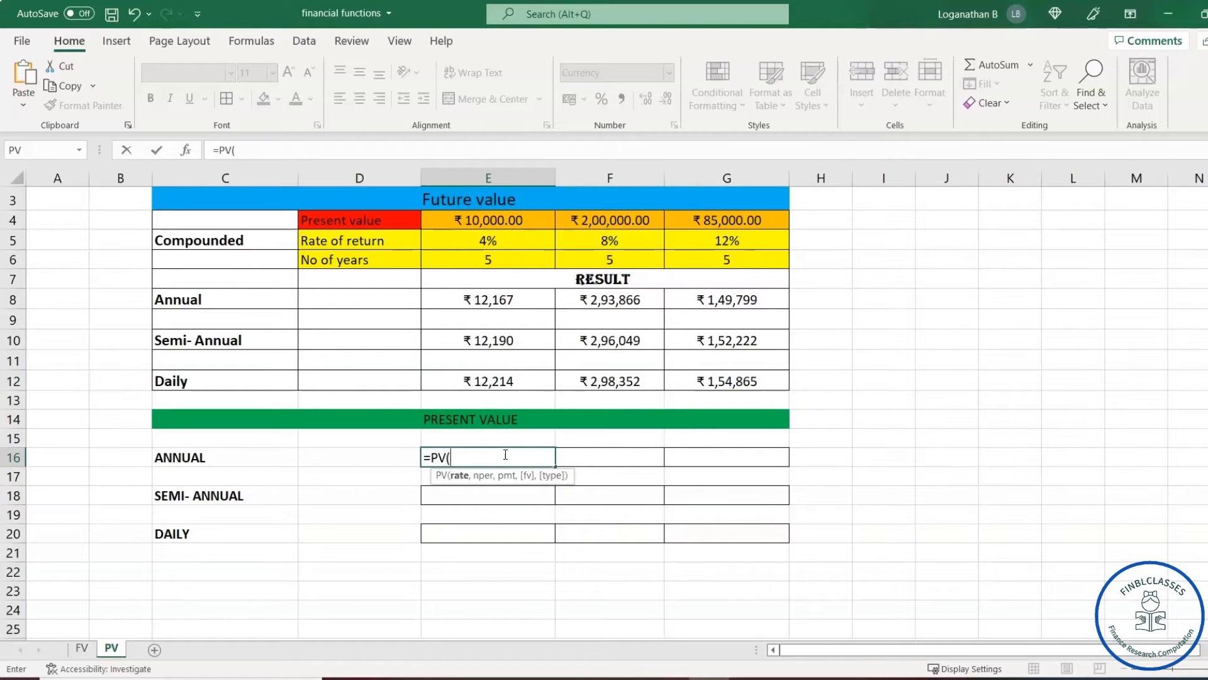
left_click(496, 240)
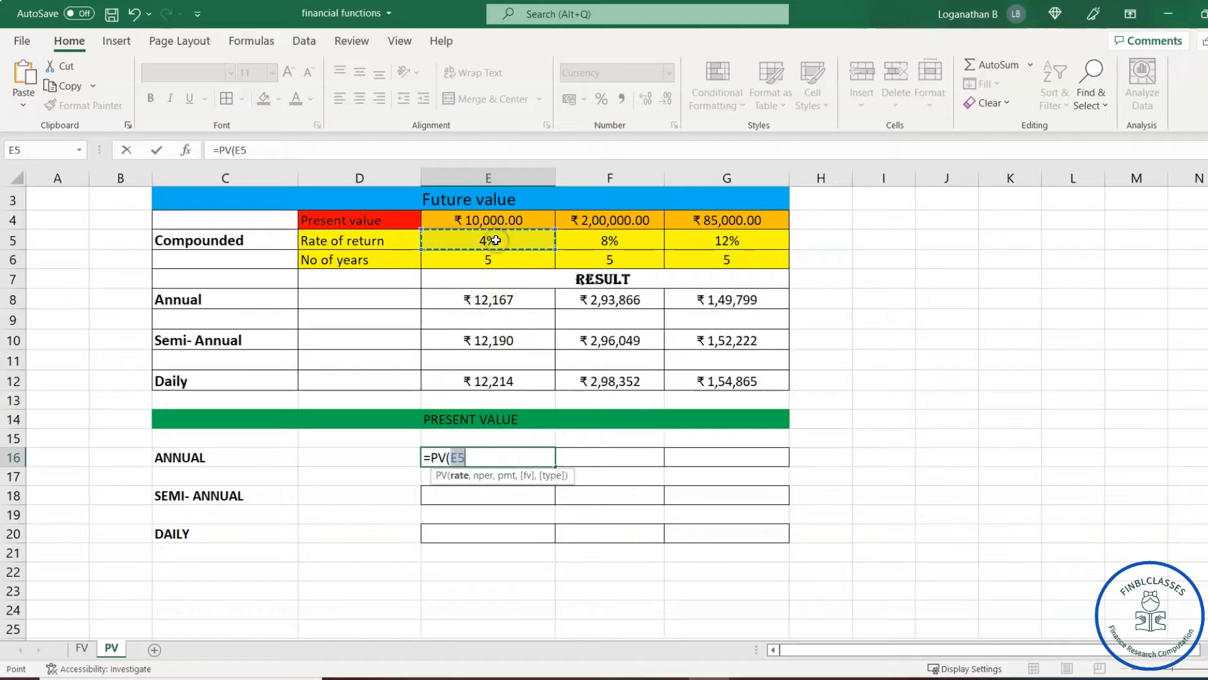
type(",")
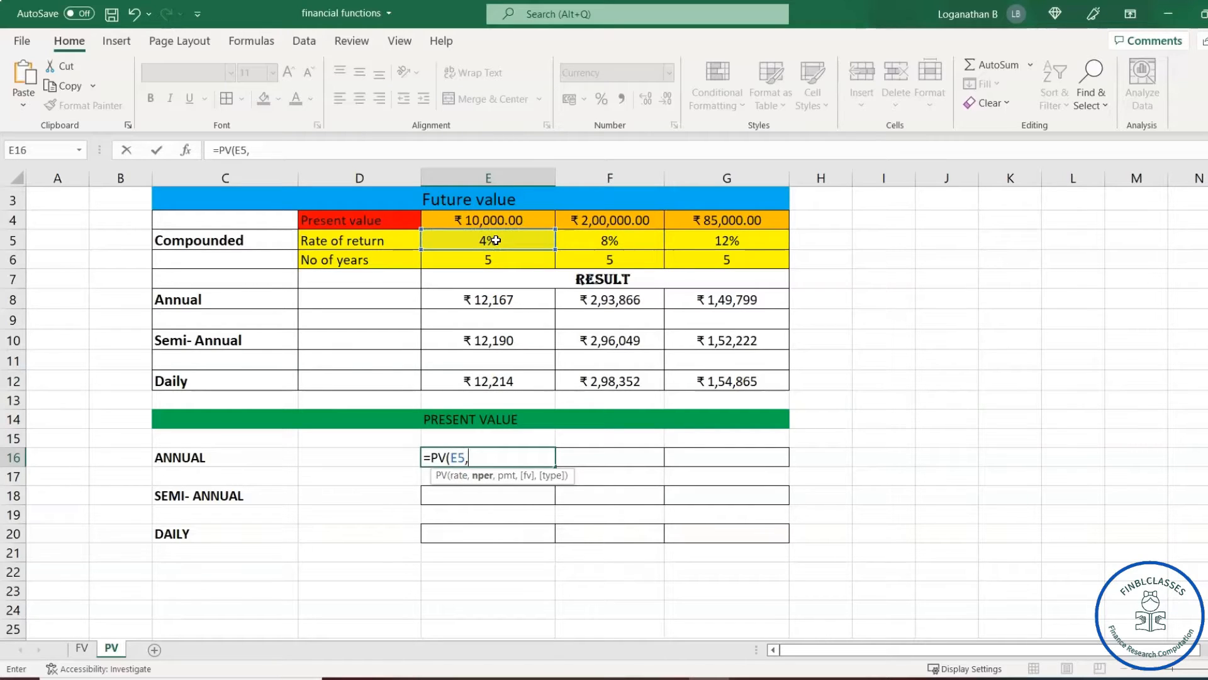
type("5,0,-")
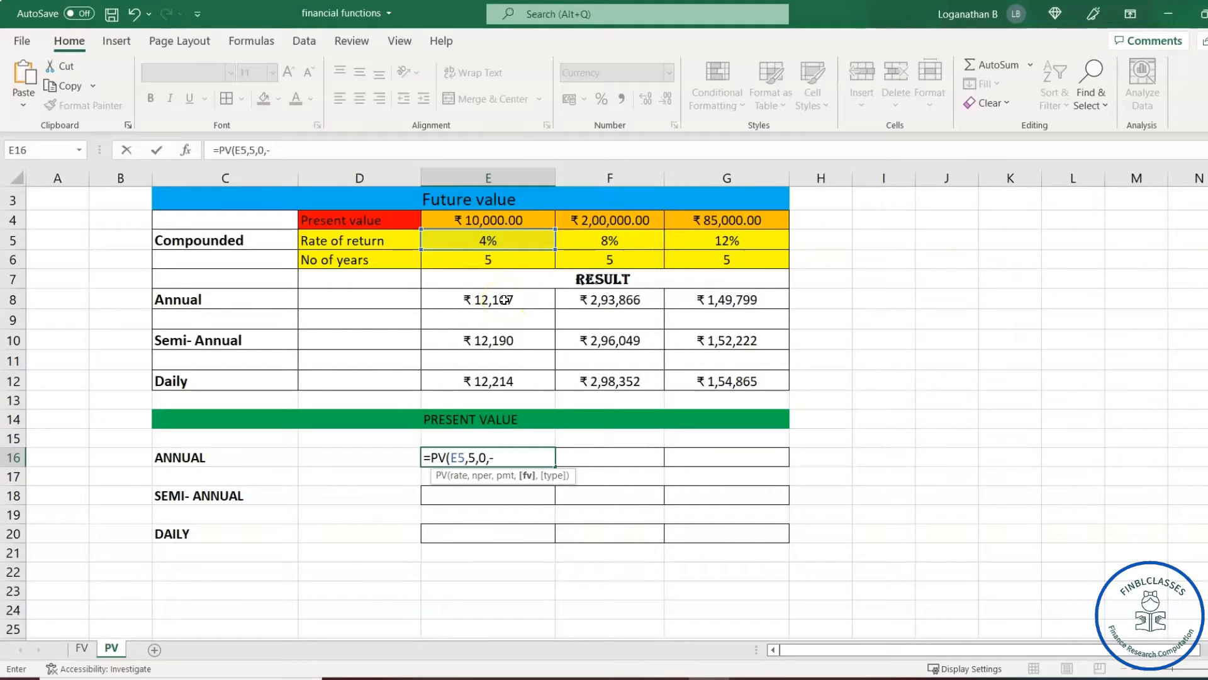
left_click(505, 299)
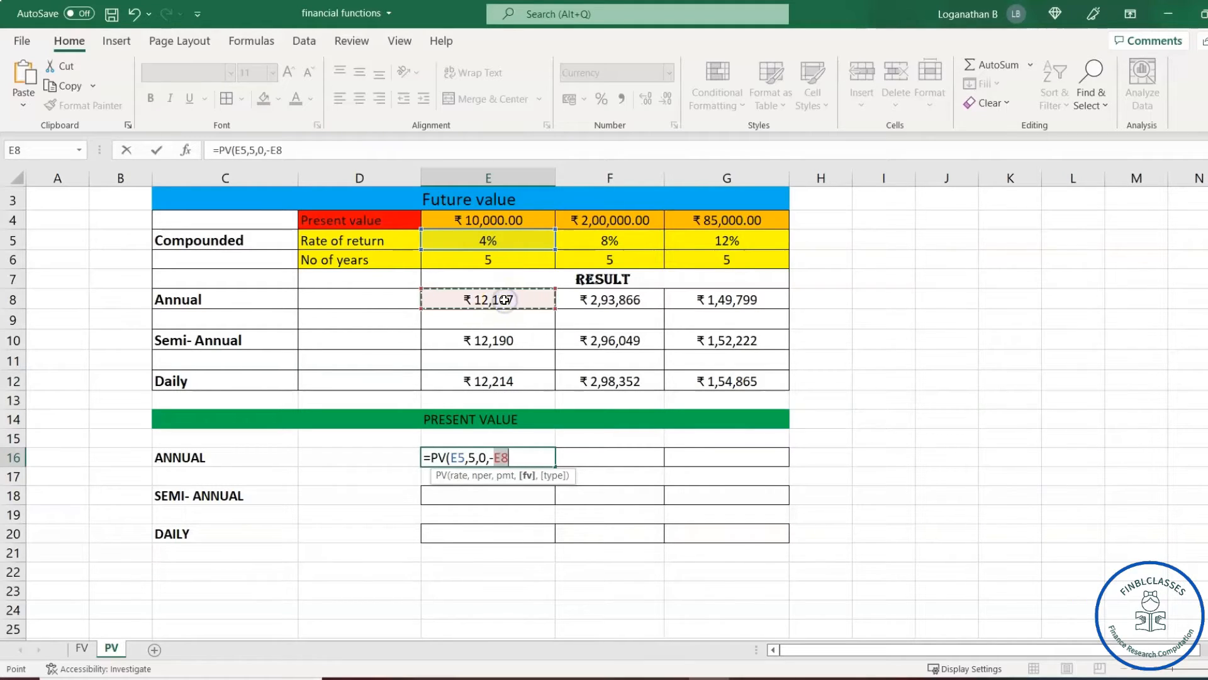
type(")")
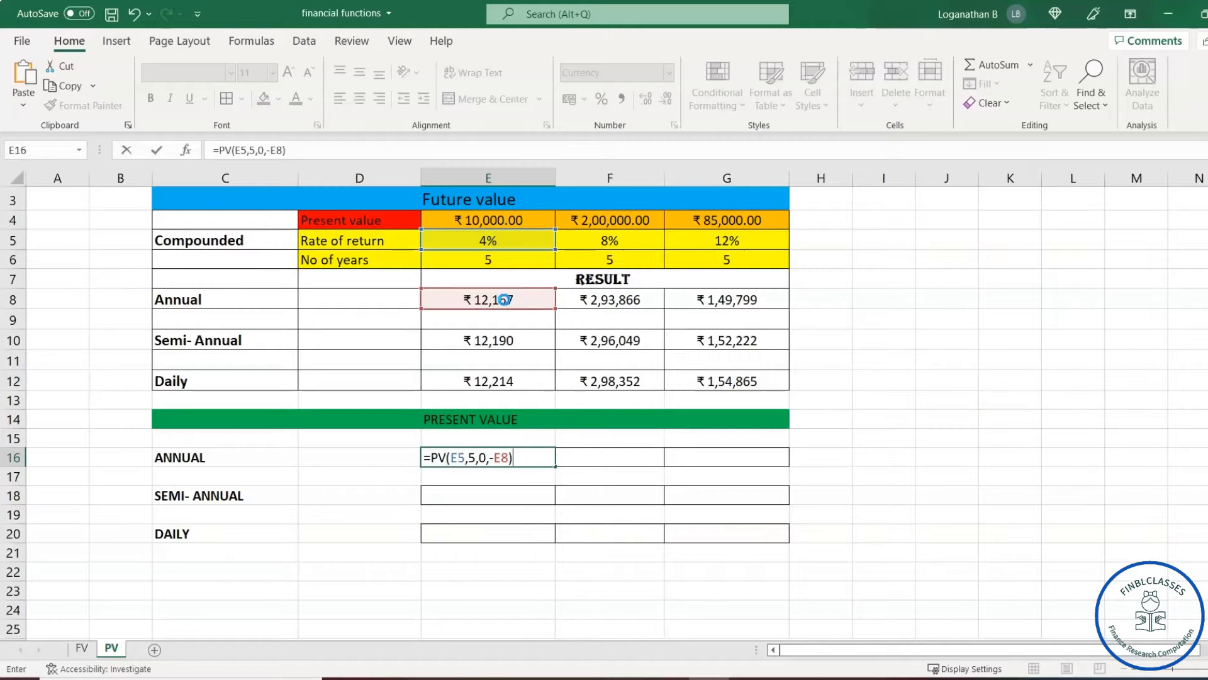
key("Return")
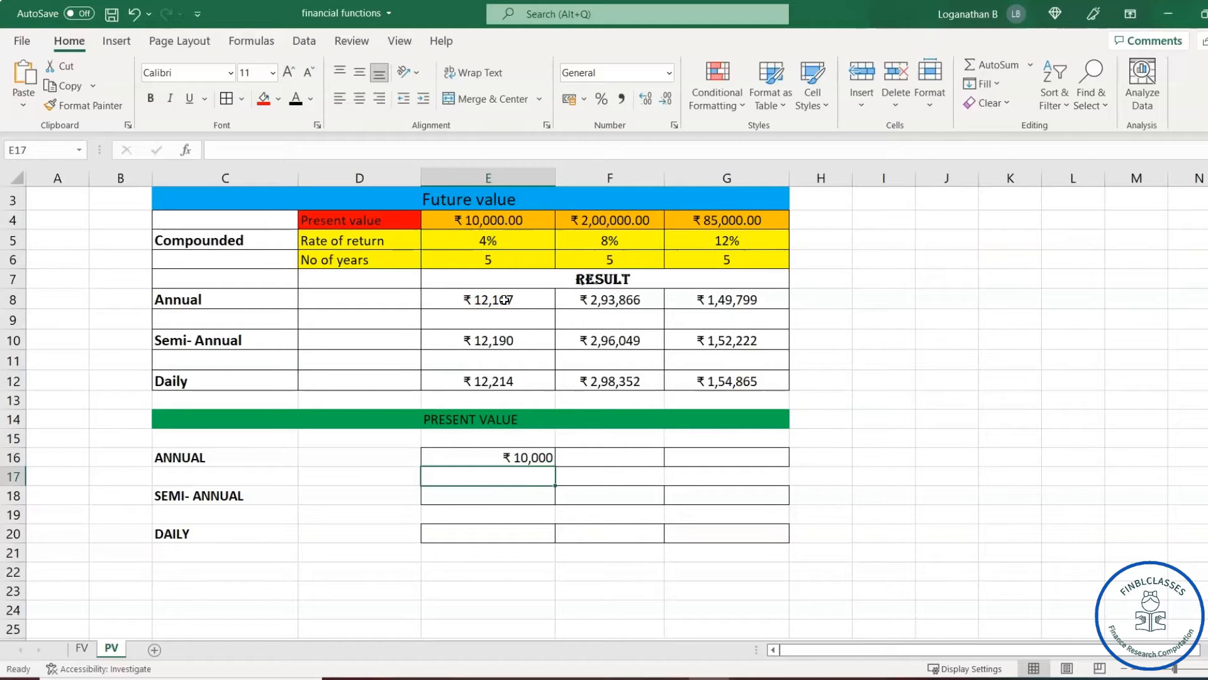
left_click(531, 456)
Step: Calculate the semi-annual present value in E18 with the formula =PV(E5/2,E6*2,0,-E10)
left_click(502, 494)
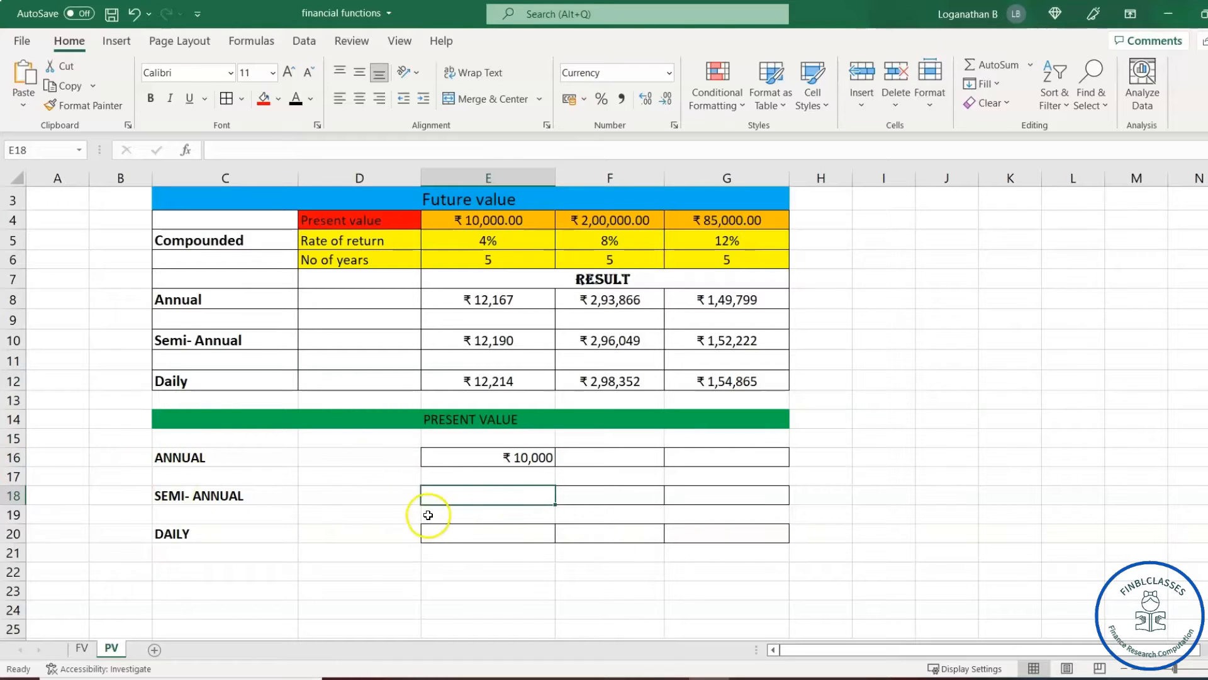
left_click(490, 490)
type("=P")
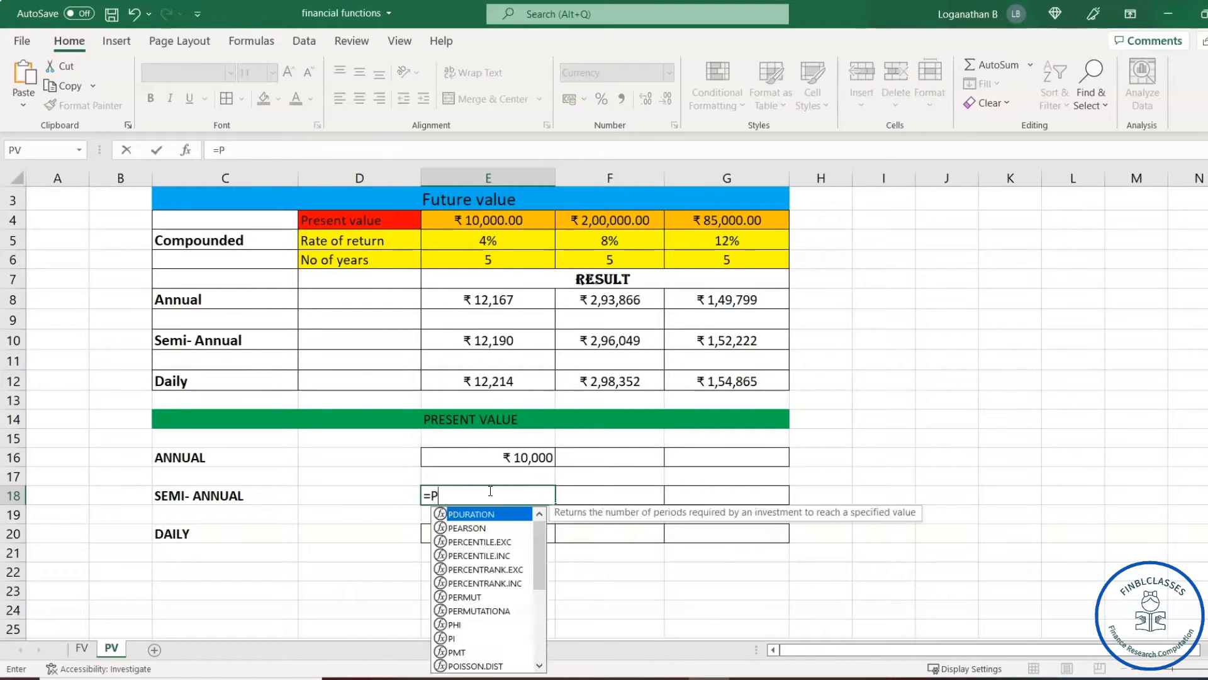
type("V(")
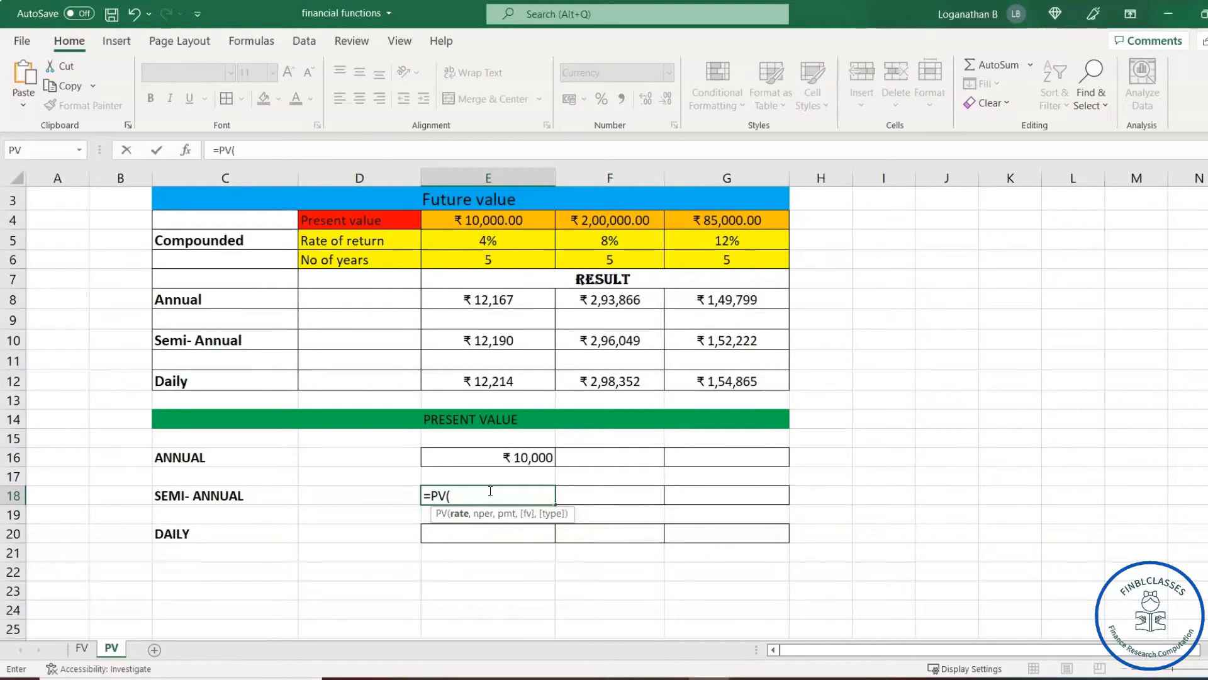
left_click(505, 243)
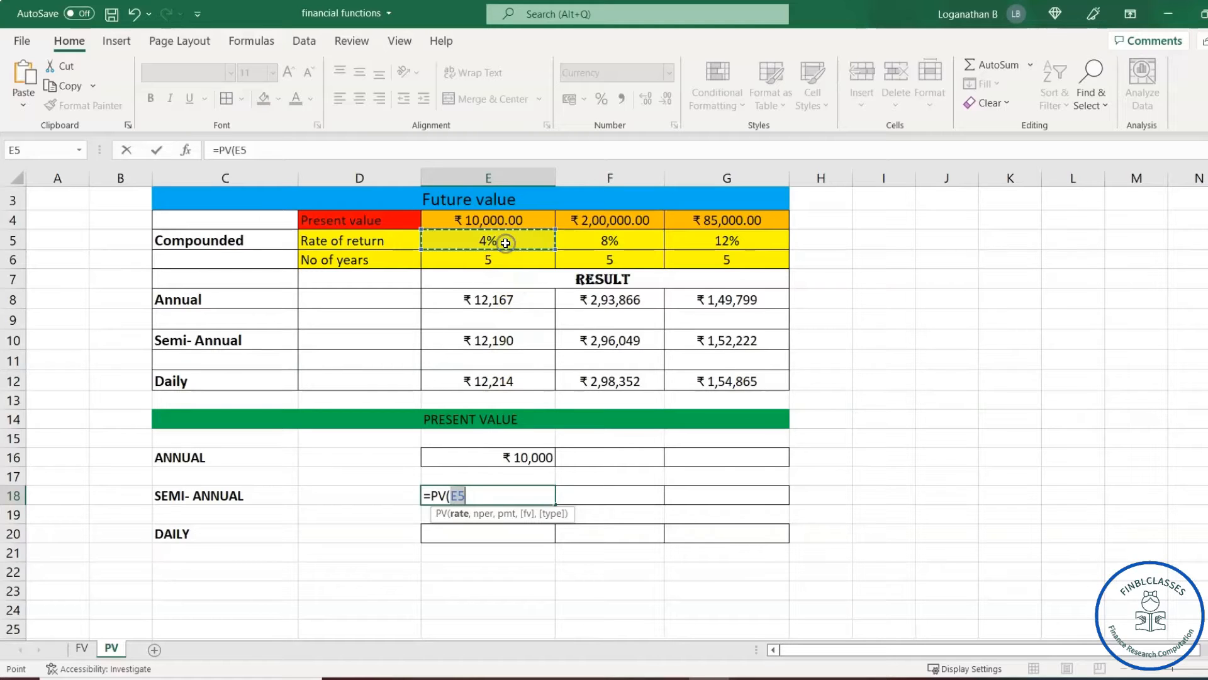
type("/2,")
left_click(498, 265)
type("*2")
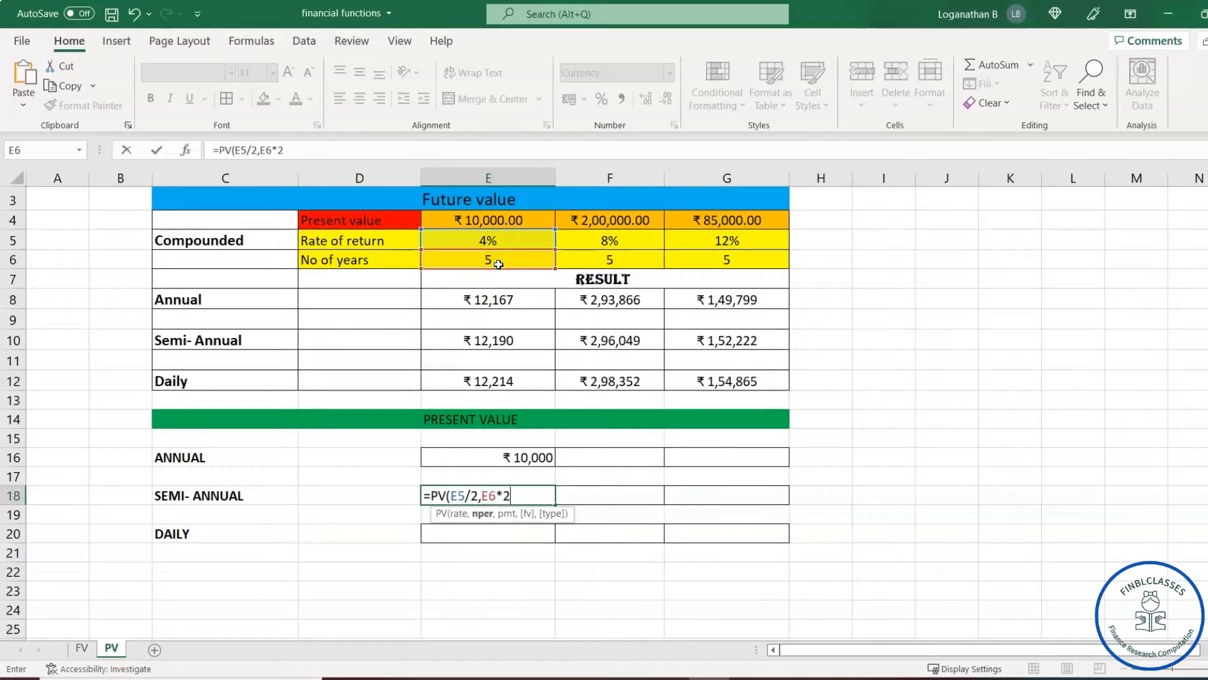
type(",0,")
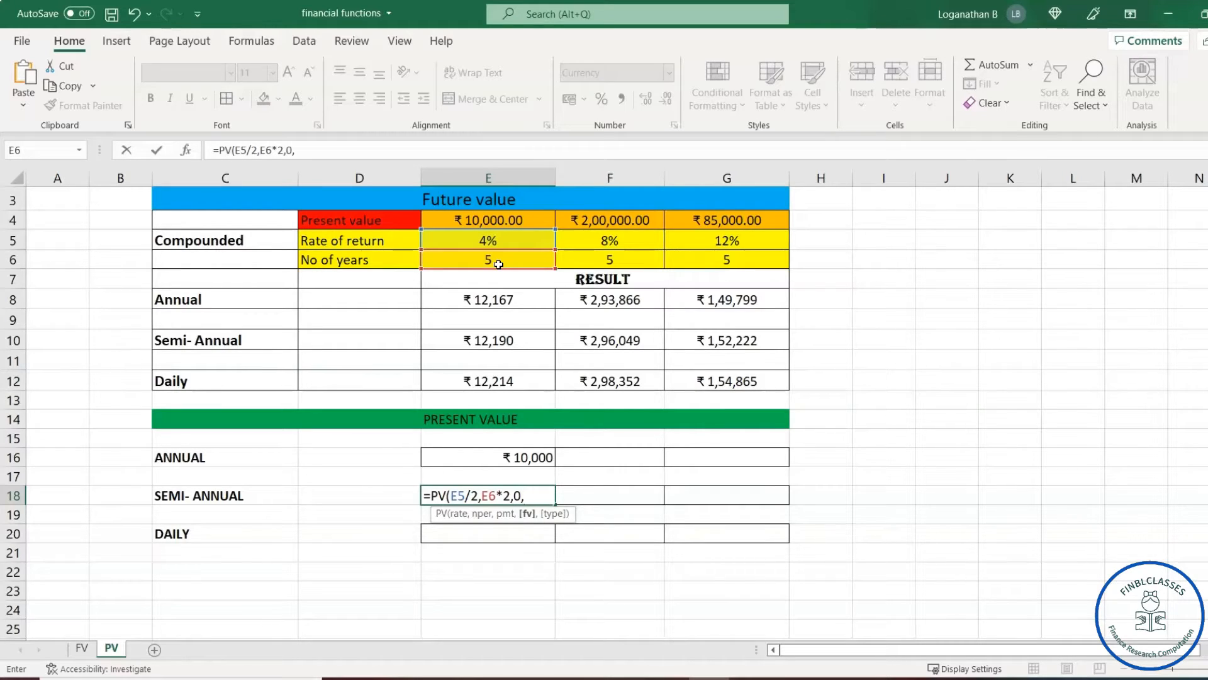
type("-")
left_click(505, 343)
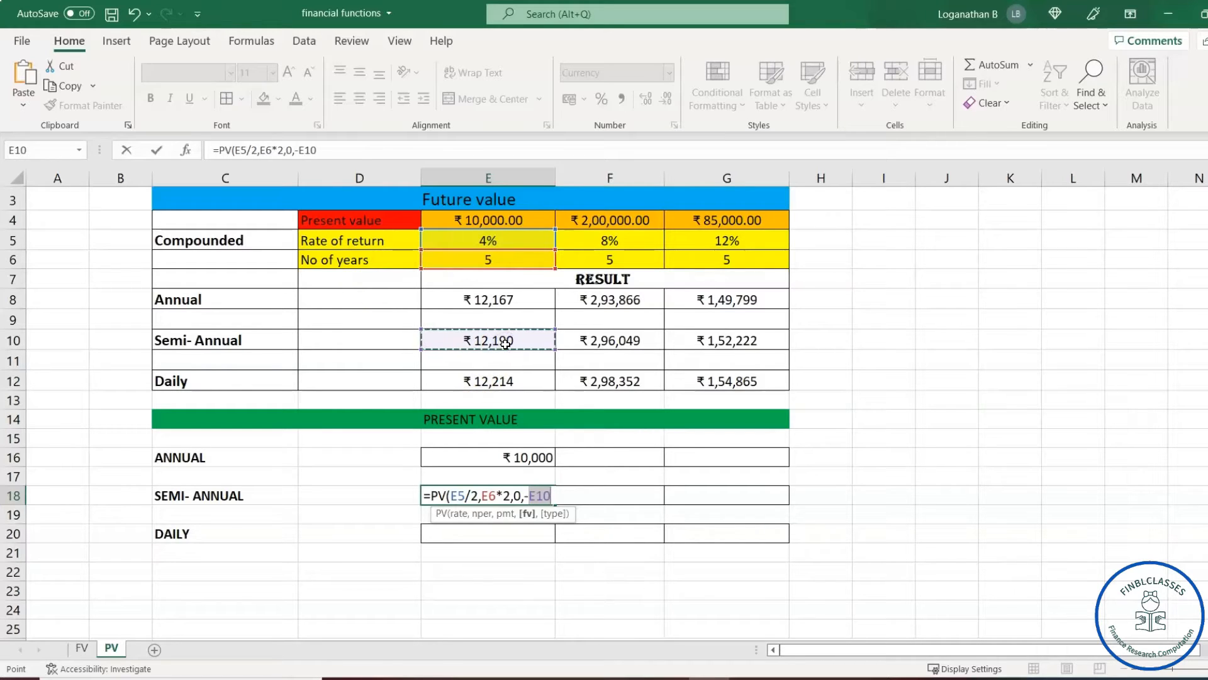
type(")")
key("ctrl+Return")
key("Return")
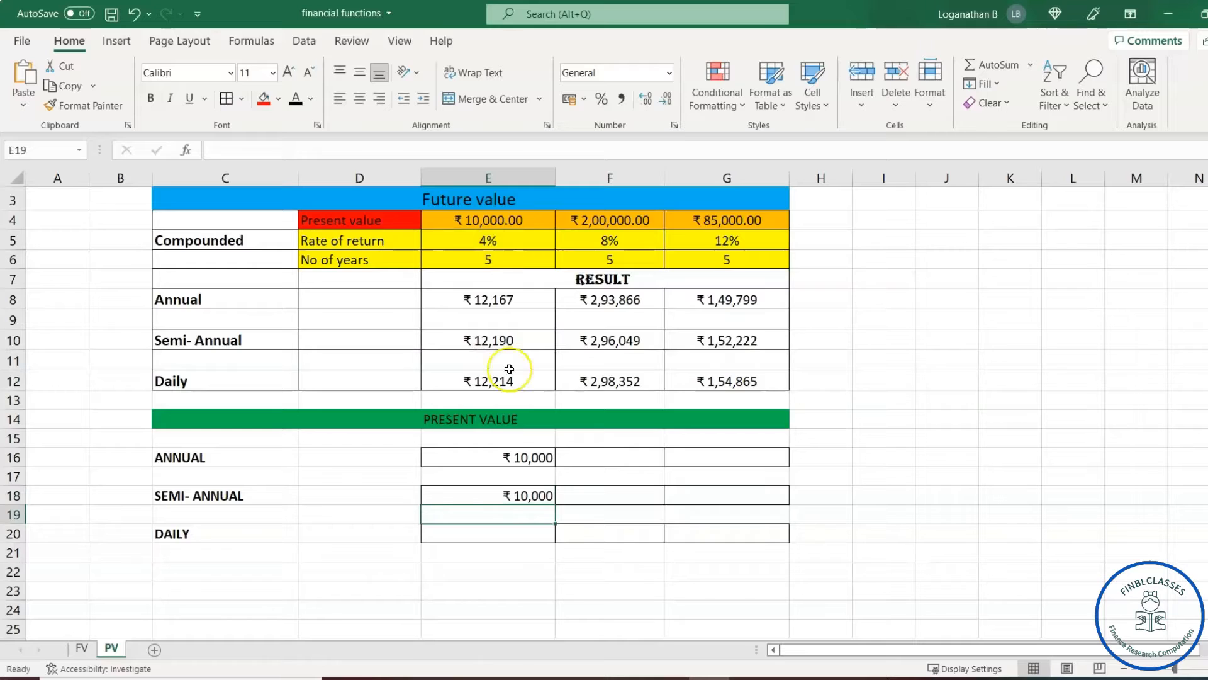
Step: Calculate the daily present value in E20 with the formula =PV(E5/365,E6*365,0,-E12)
left_click(498, 534)
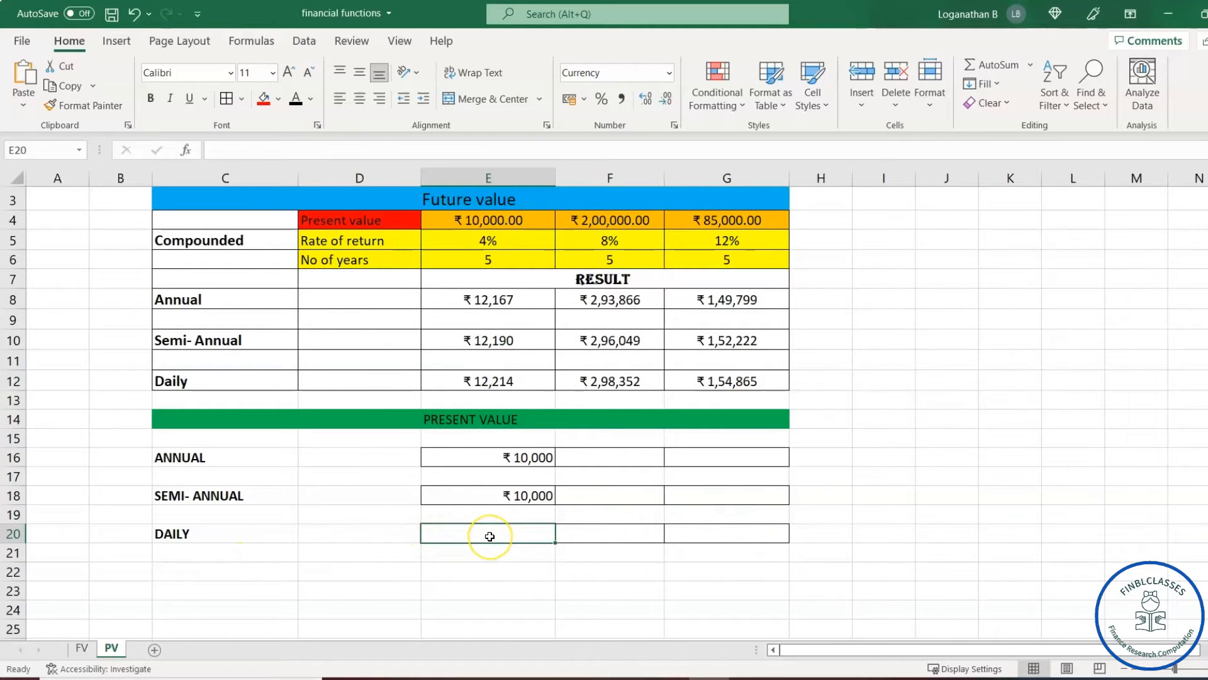
type("=PV")
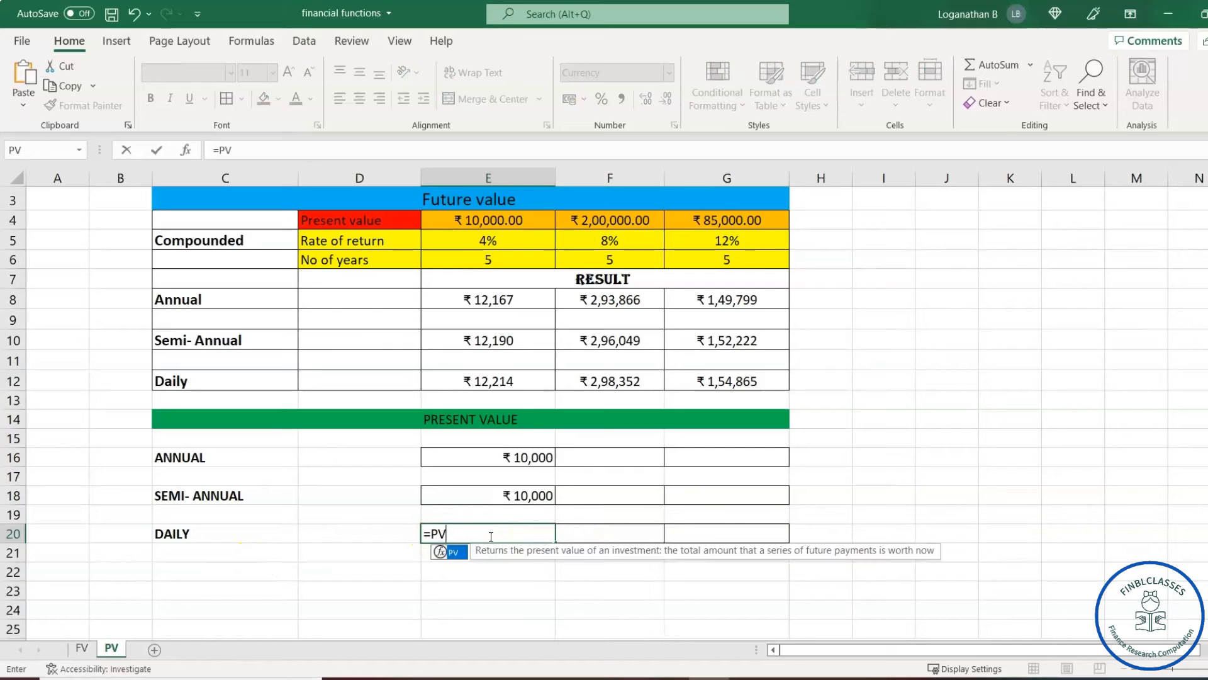
type("(")
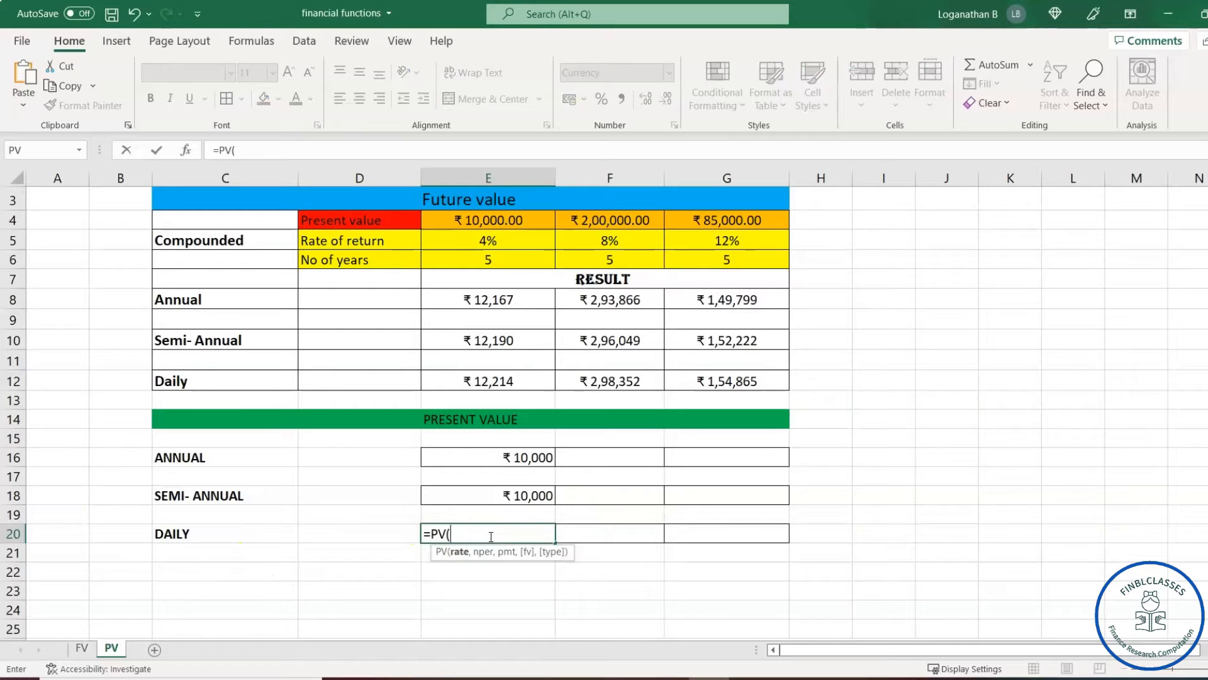
left_click(489, 242)
type("/365,")
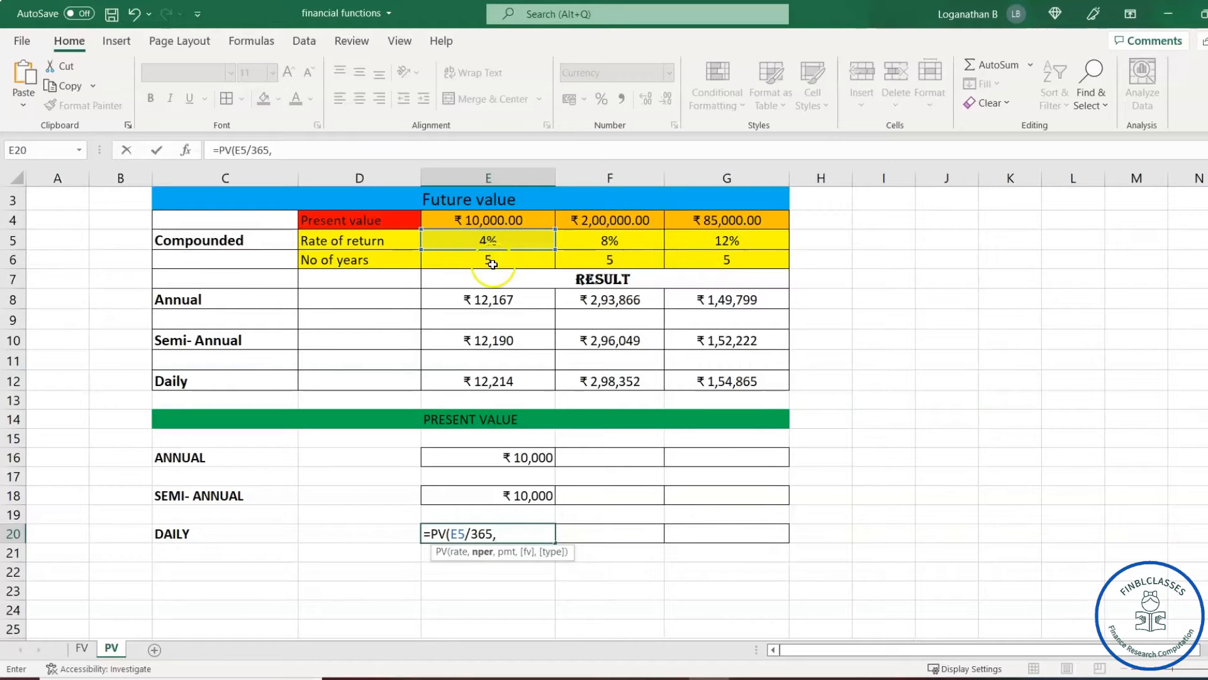
left_click(494, 263)
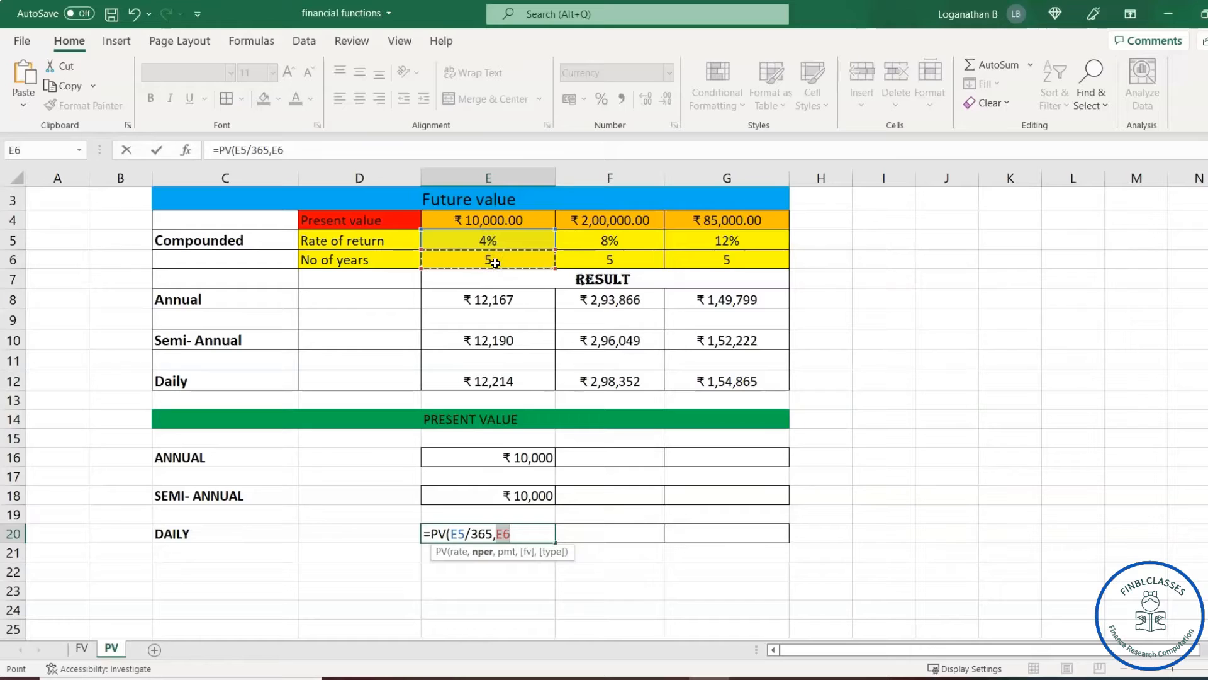
type("*365")
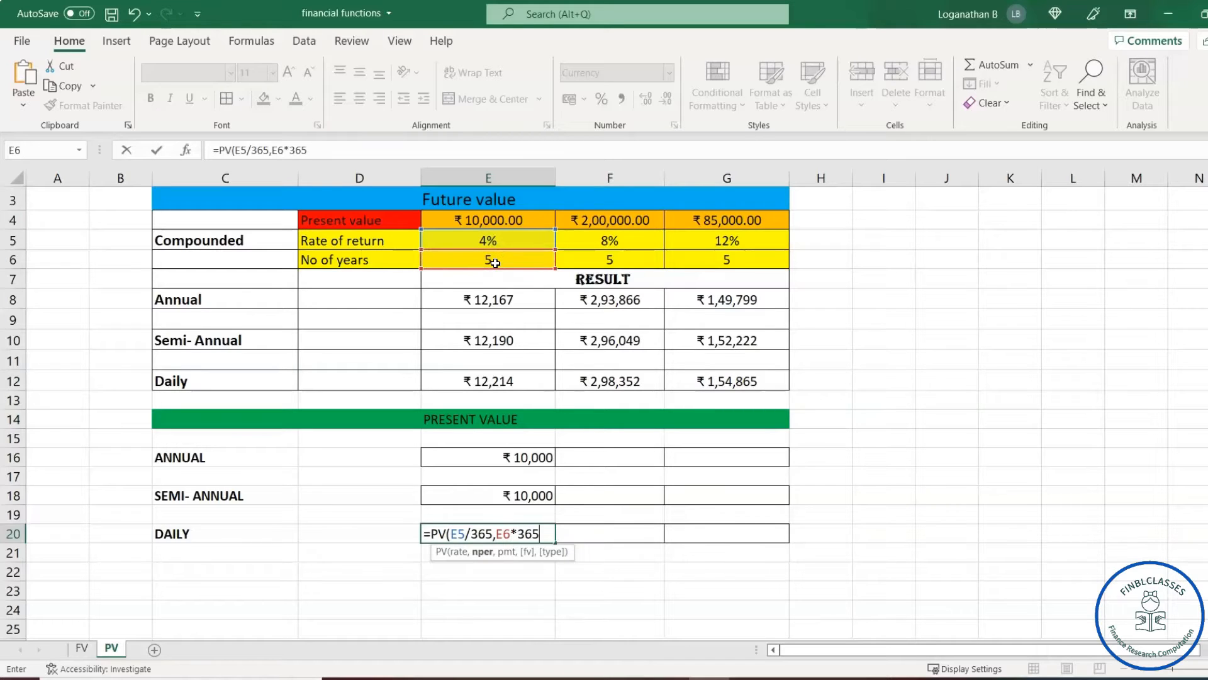
type(",0,")
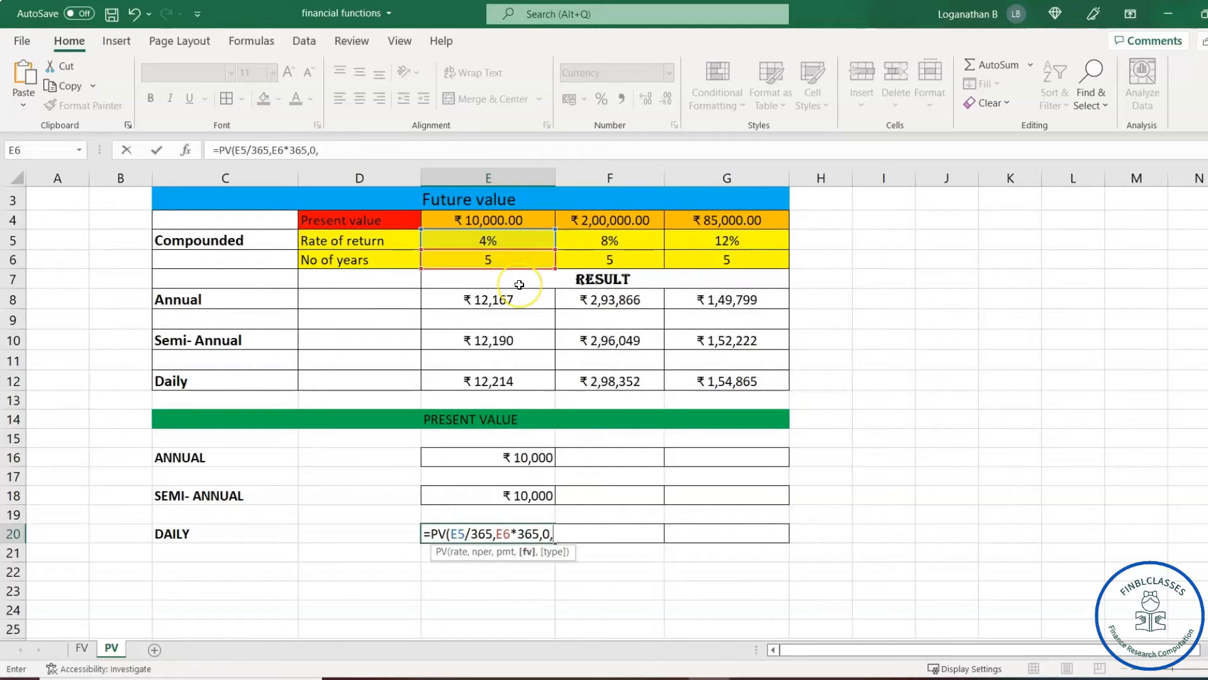
type("-")
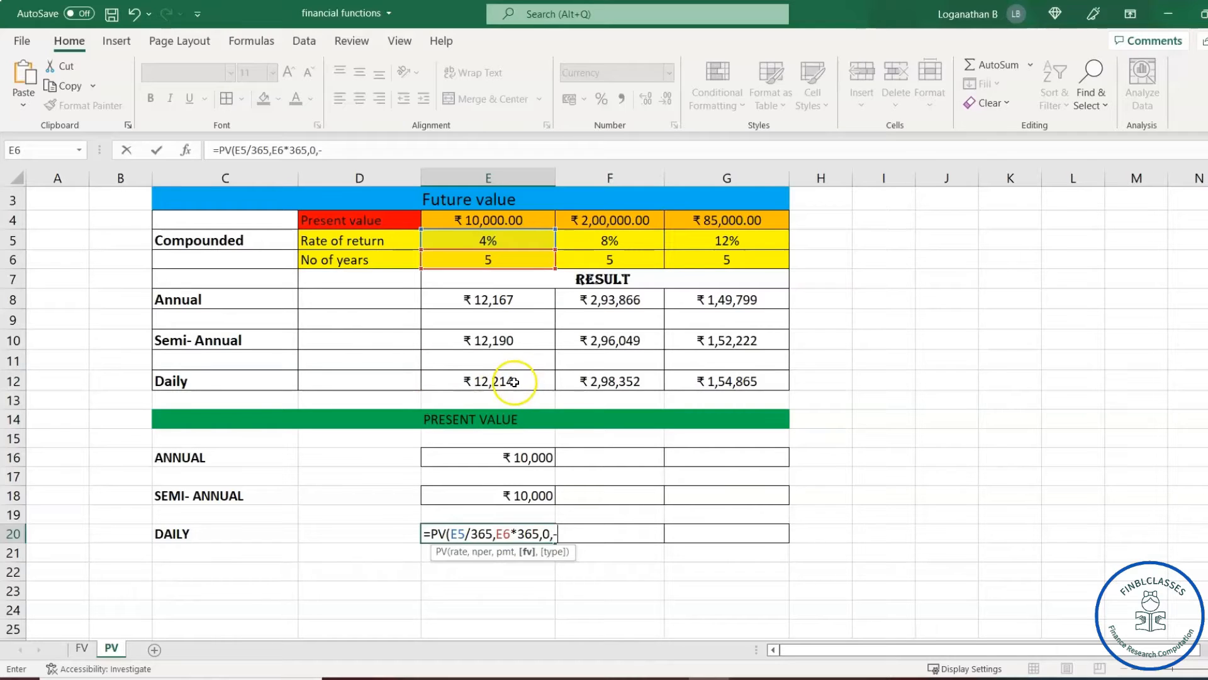
left_click(520, 382)
type(")")
key("Return")
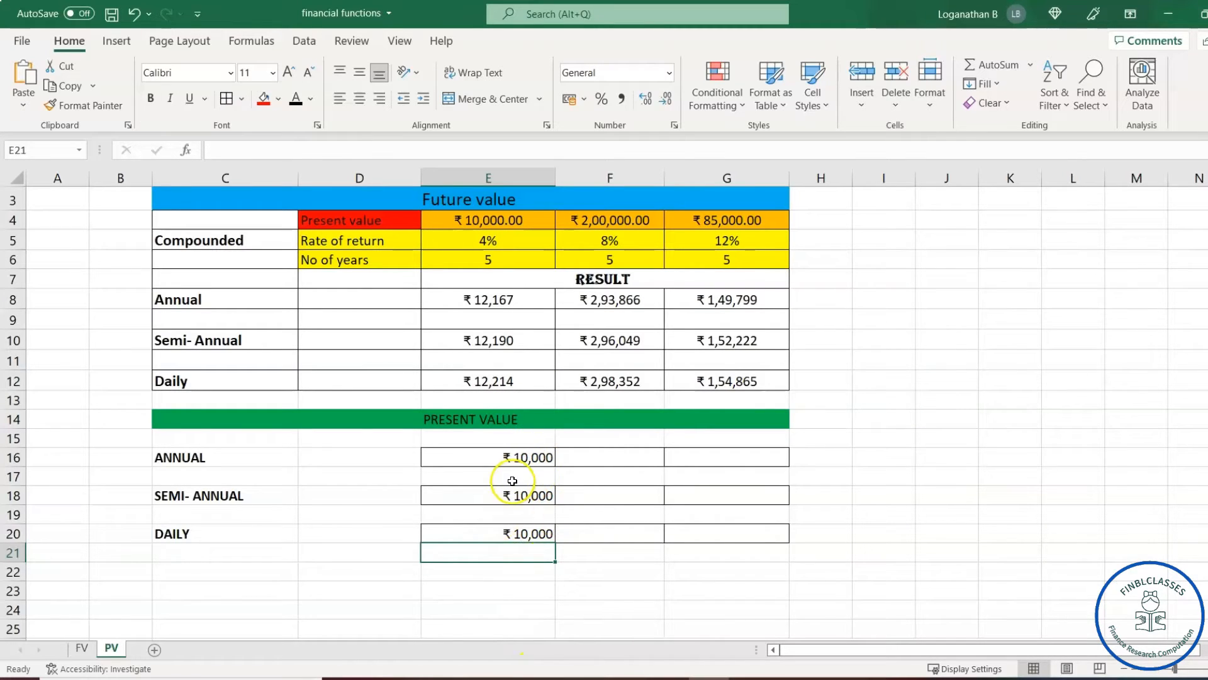
Step: Review the annual present value formula in E16 and fill it across to F16 and G16
left_click(514, 457)
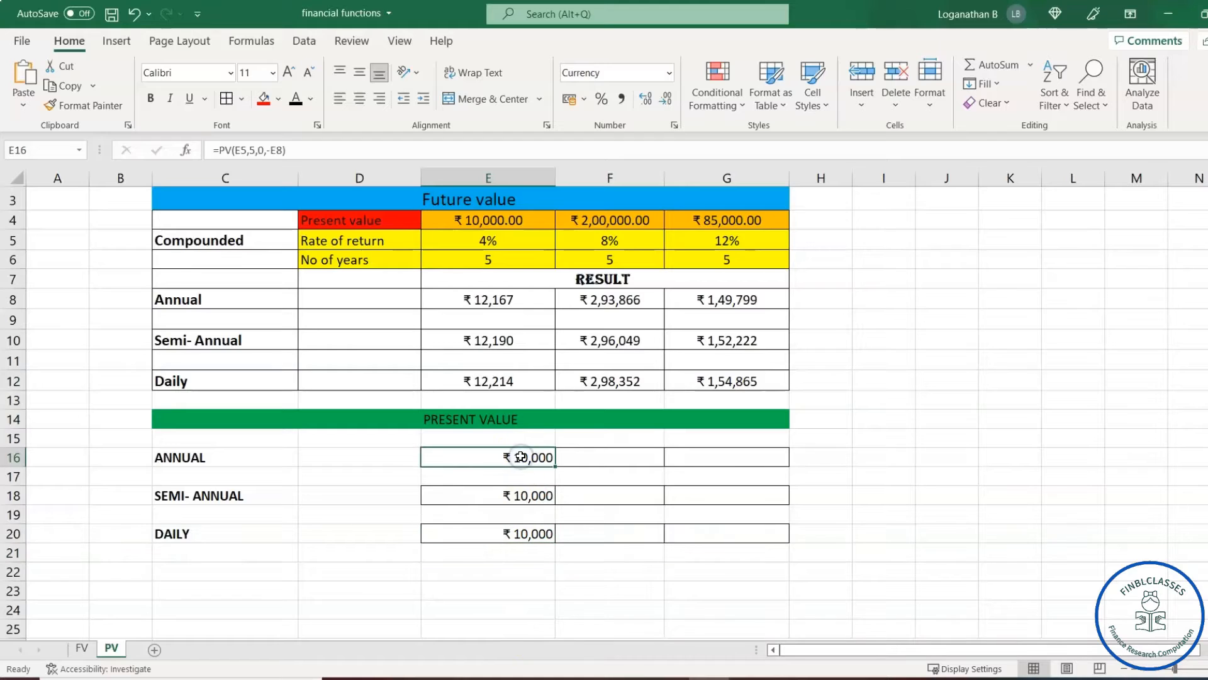
left_click(309, 149)
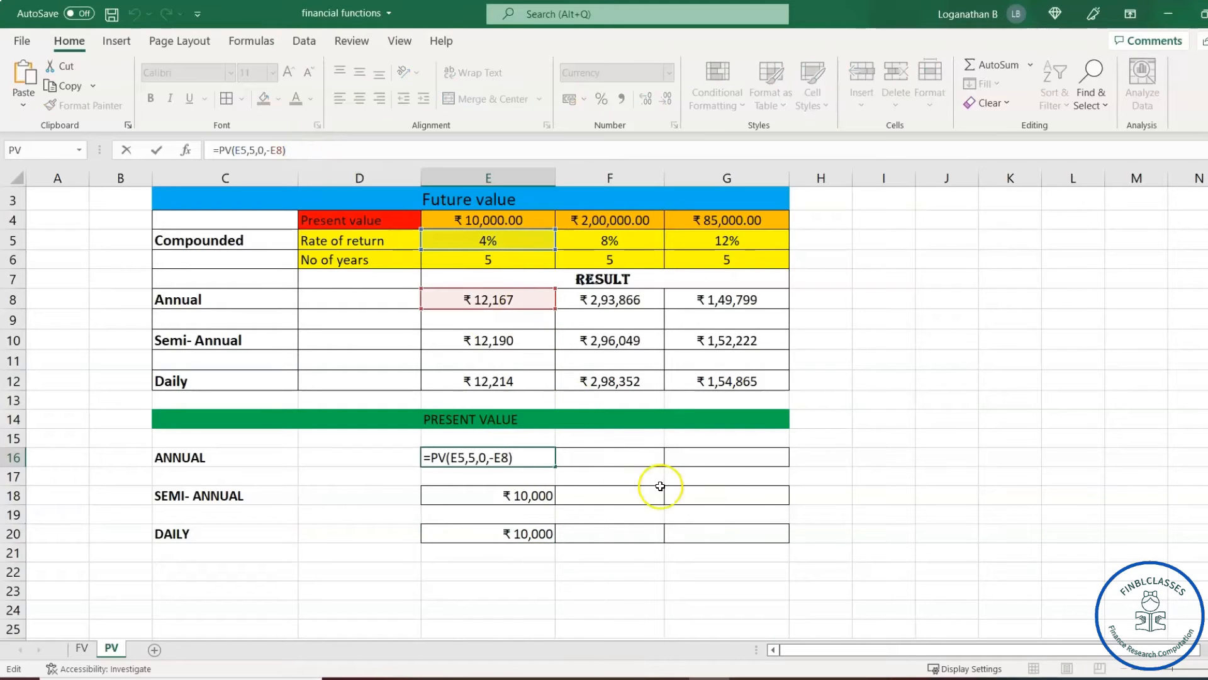
key("ctrl+Return")
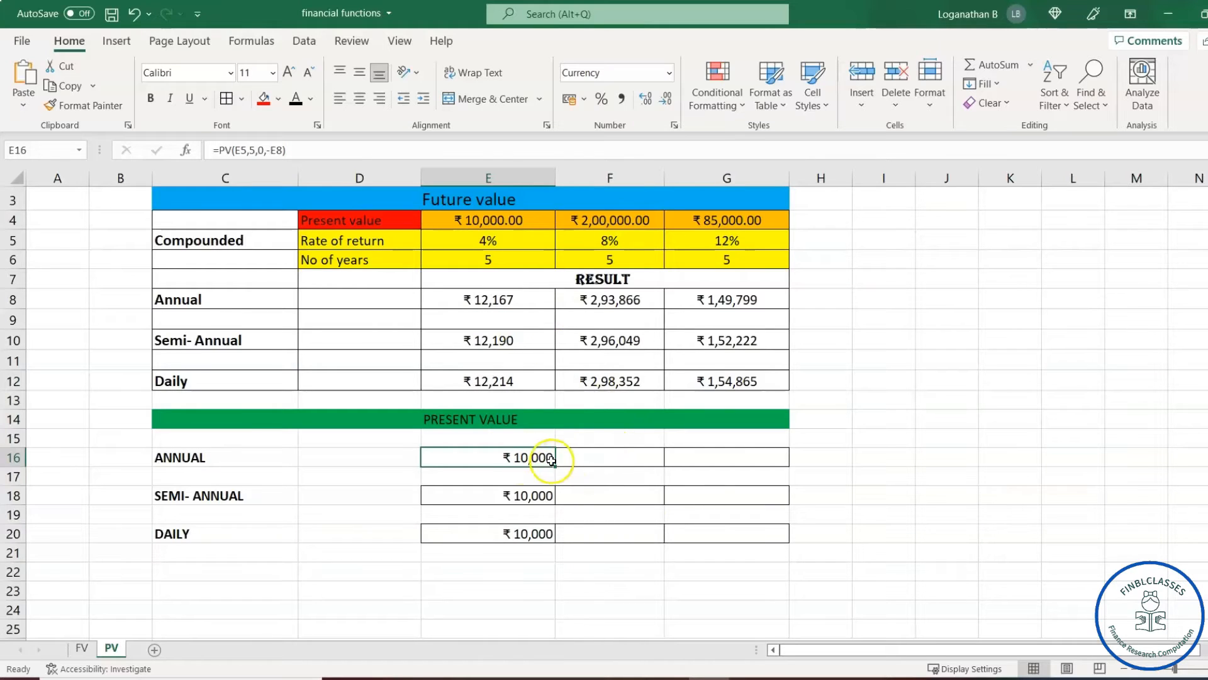
left_click_drag(557, 466, 774, 466)
left_click(850, 458)
left_click(633, 459)
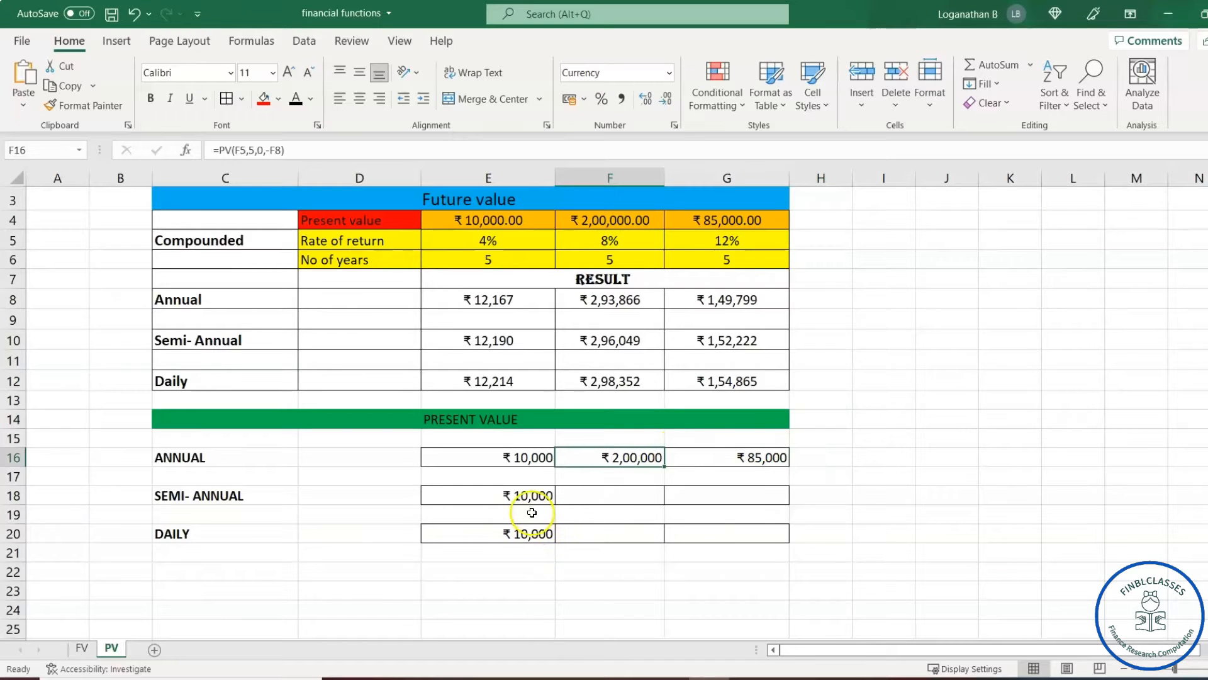
Step: Fill the semi-annual formula from E18 and the daily formula from E20 across columns F and G
left_click(516, 496)
left_click_drag(555, 504, 730, 510)
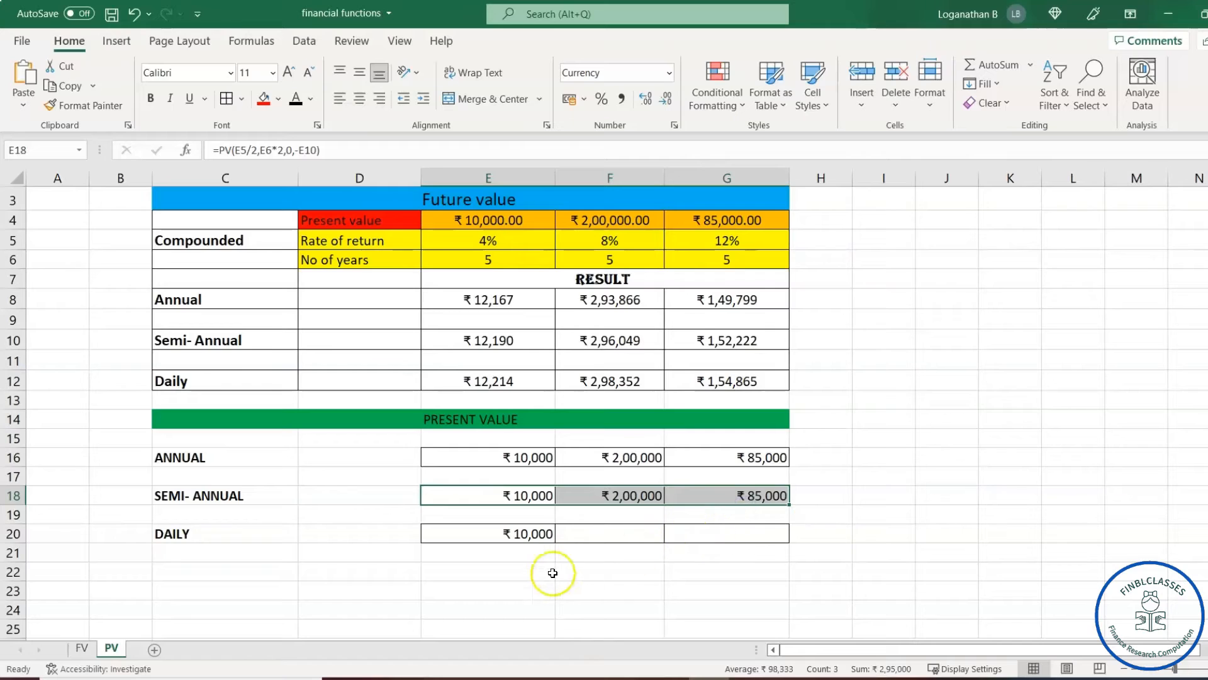
left_click(531, 533)
left_click_drag(558, 542, 780, 535)
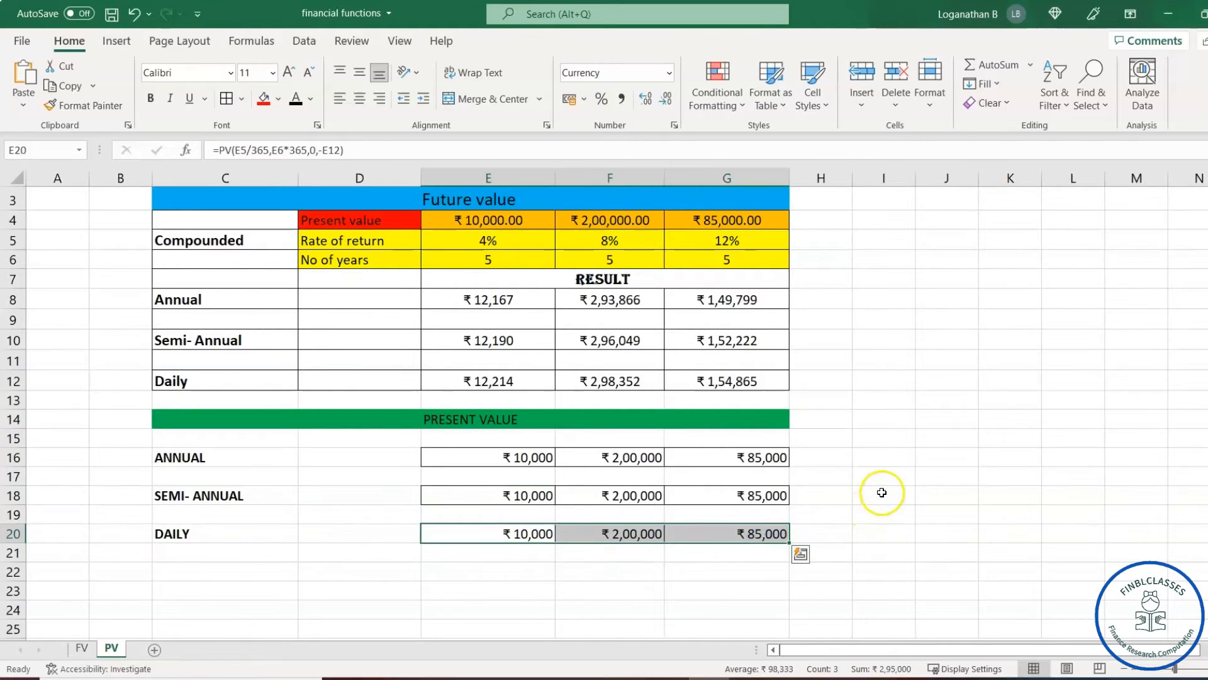
left_click(479, 588)
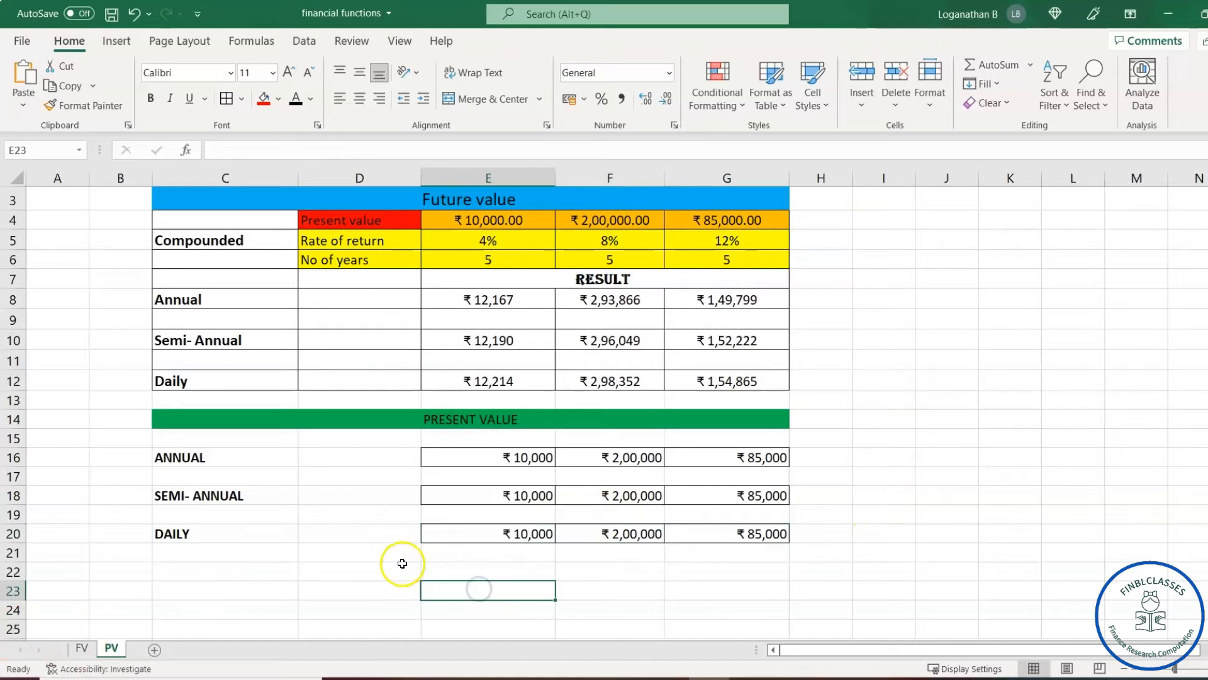
left_click(371, 568)
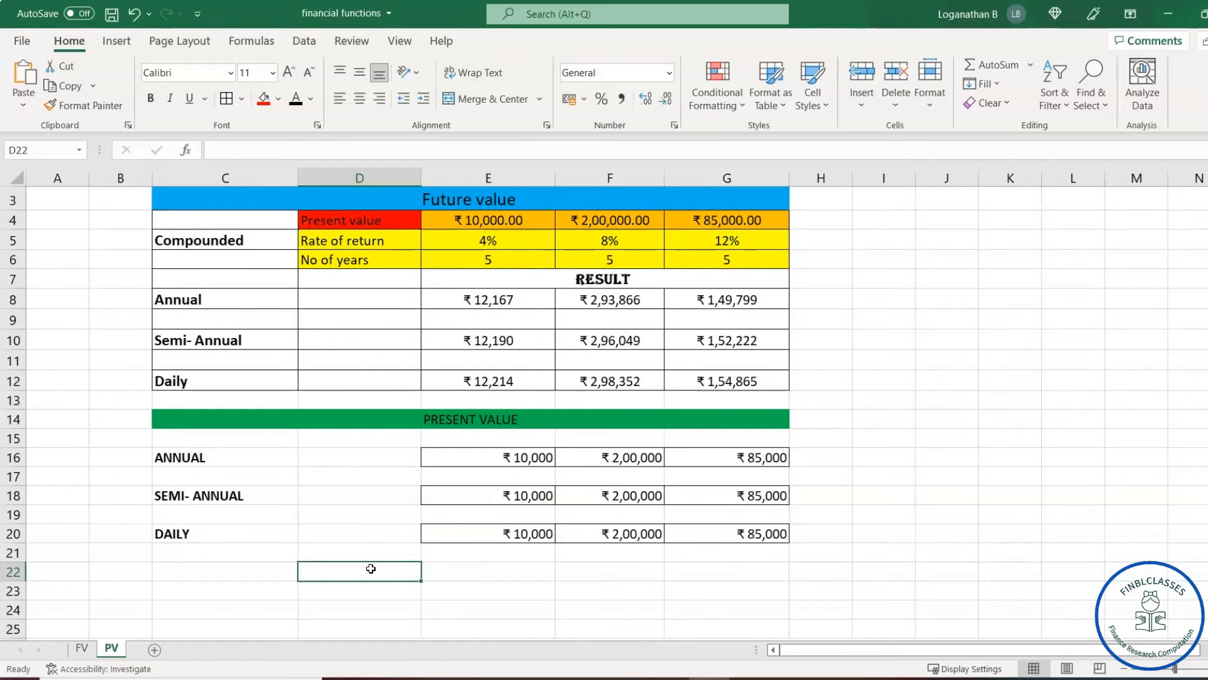
Step: Enter the label FV in F28 and the future value 85000 in G28 below the first investment question
scroll(371, 569, "down", 7)
left_click(467, 275)
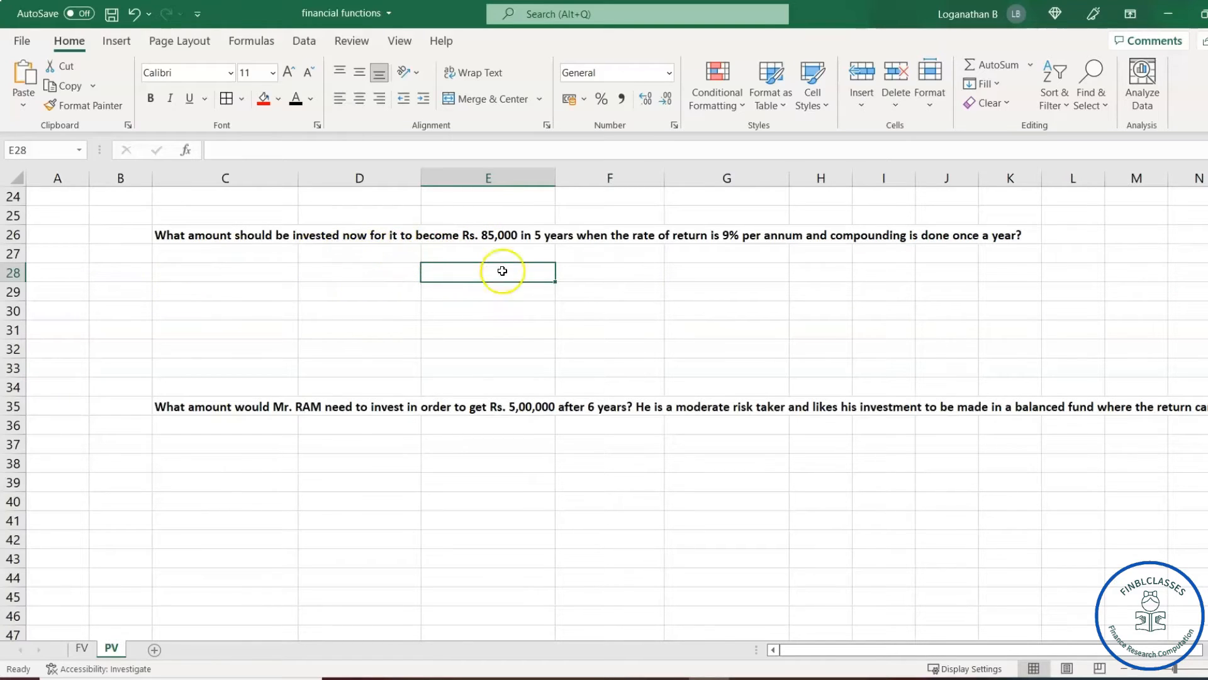
left_click(604, 275)
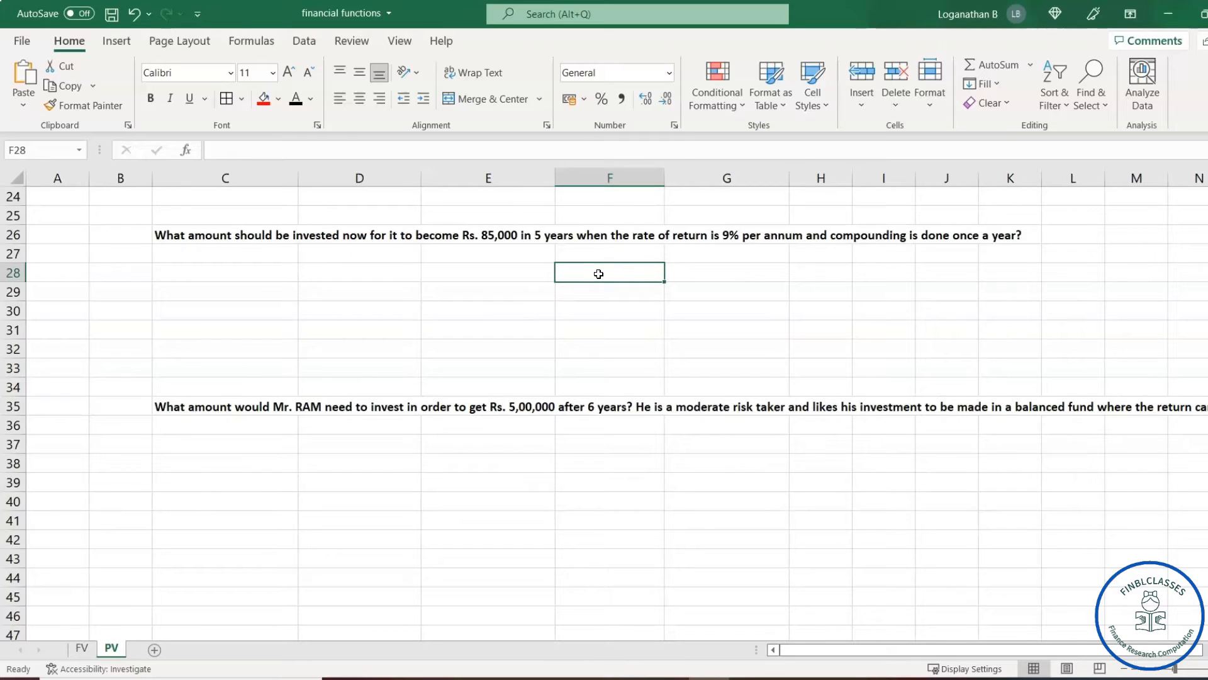
type("FV")
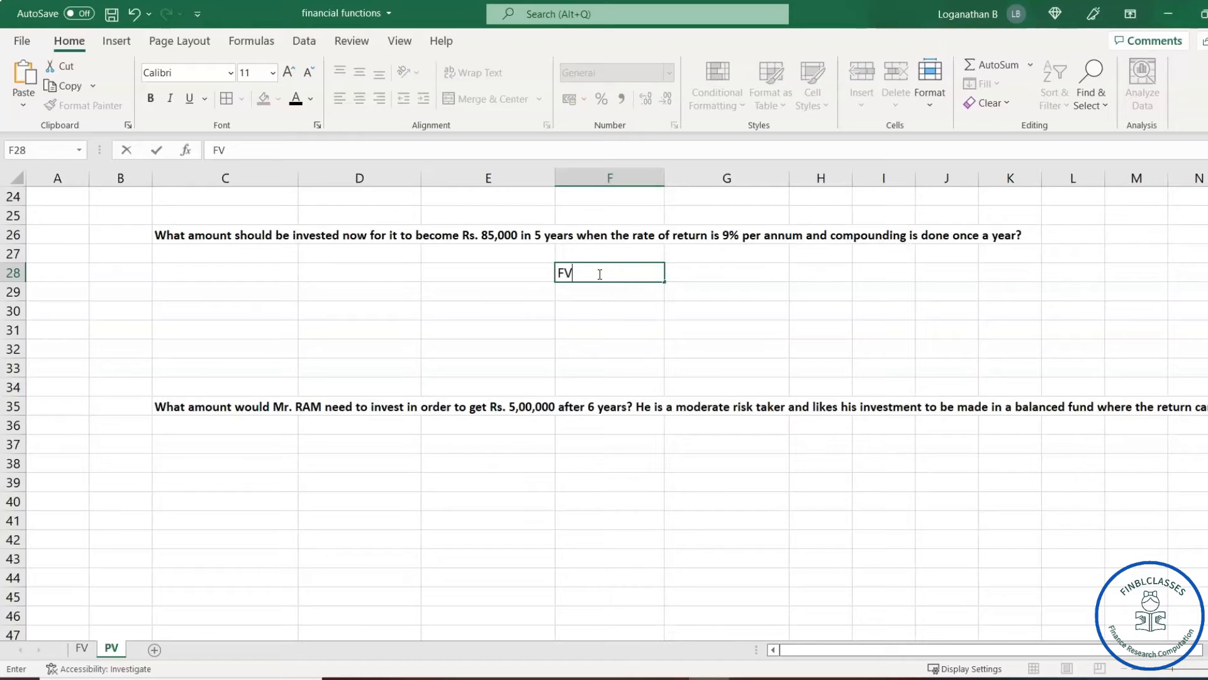
key("Tab")
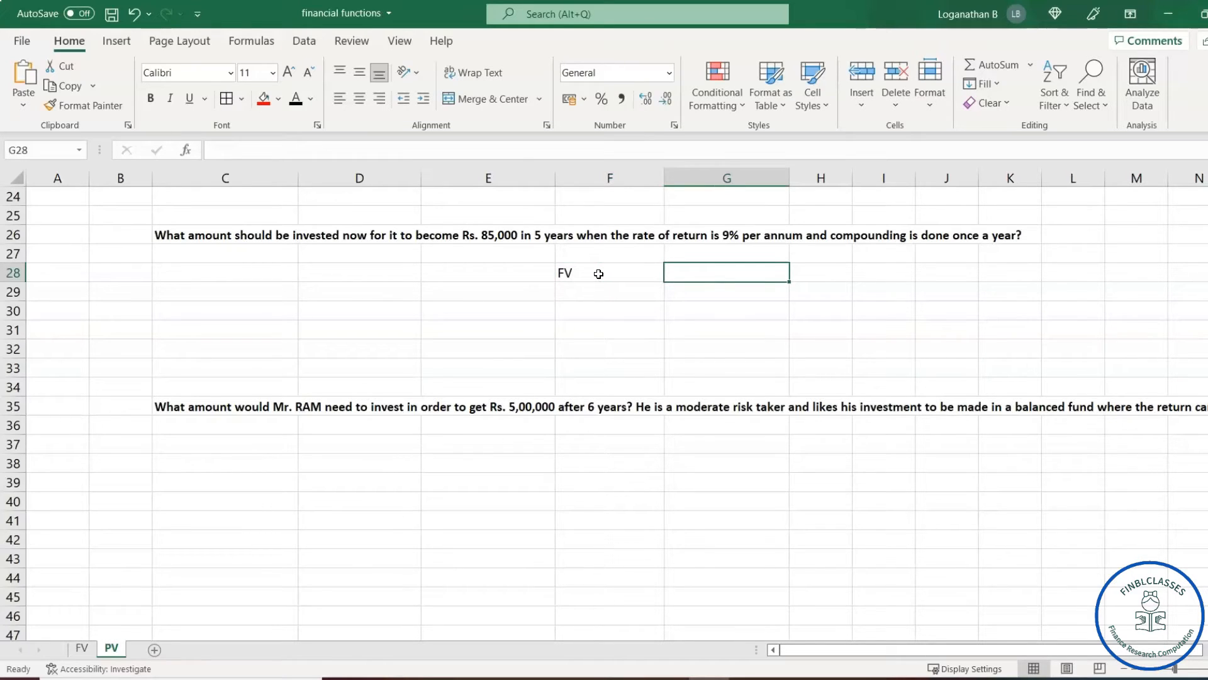
type("85000")
key("Return")
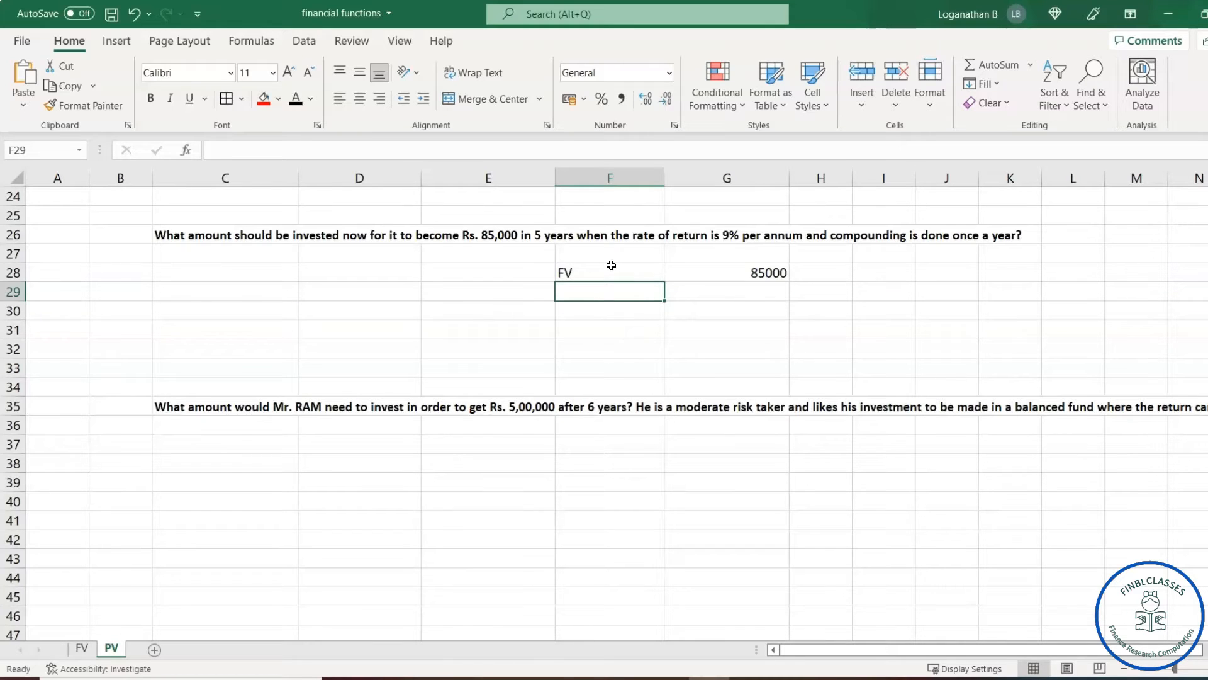
Step: Add RATE with 9% in F29:G29 and N with 5 in F30:G30
type("RATE")
key("Tab")
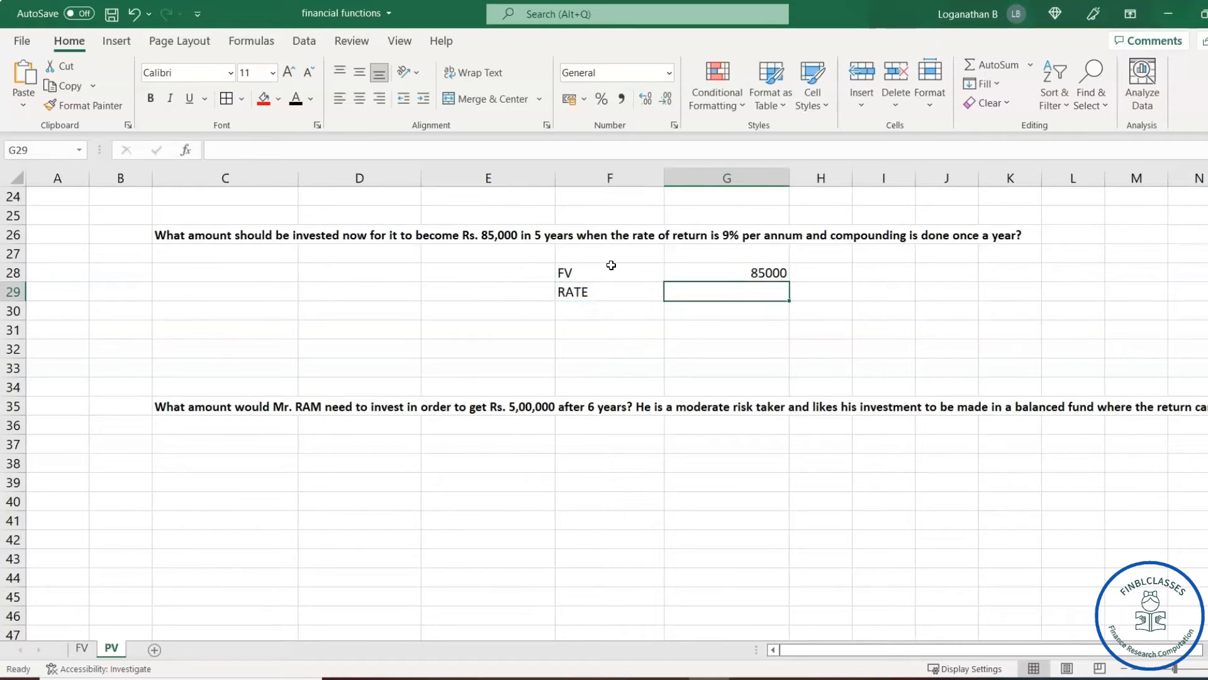
type("9%")
key("Return")
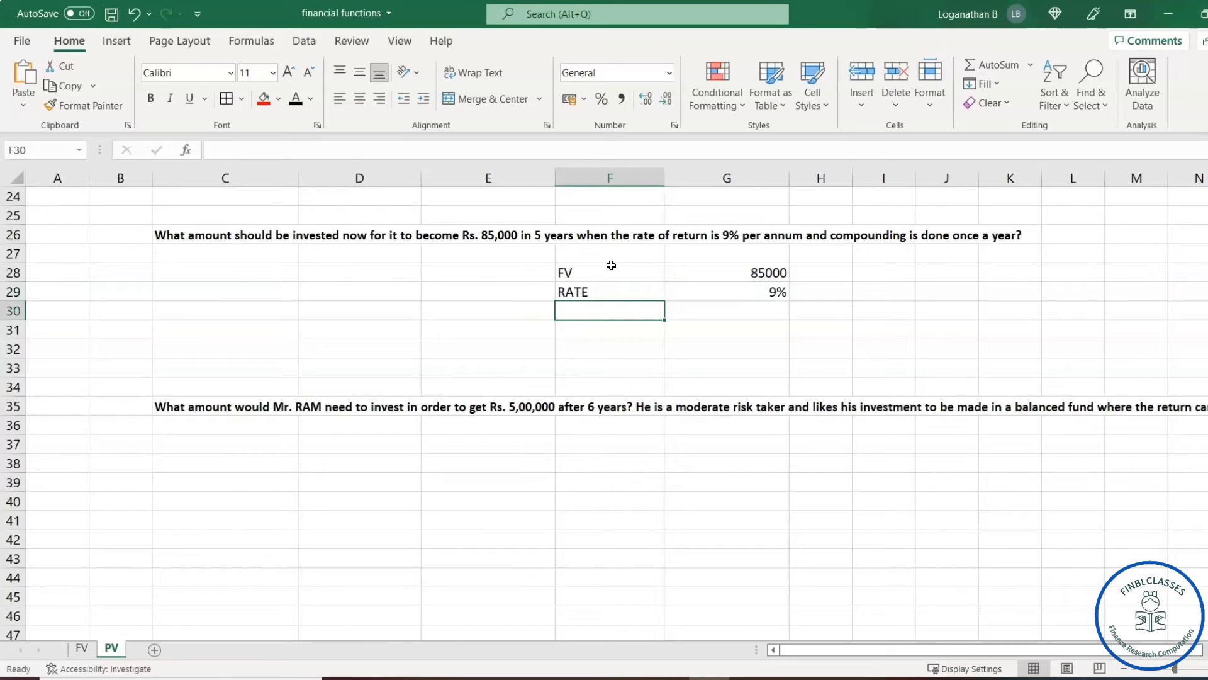
type("N")
key("Tab")
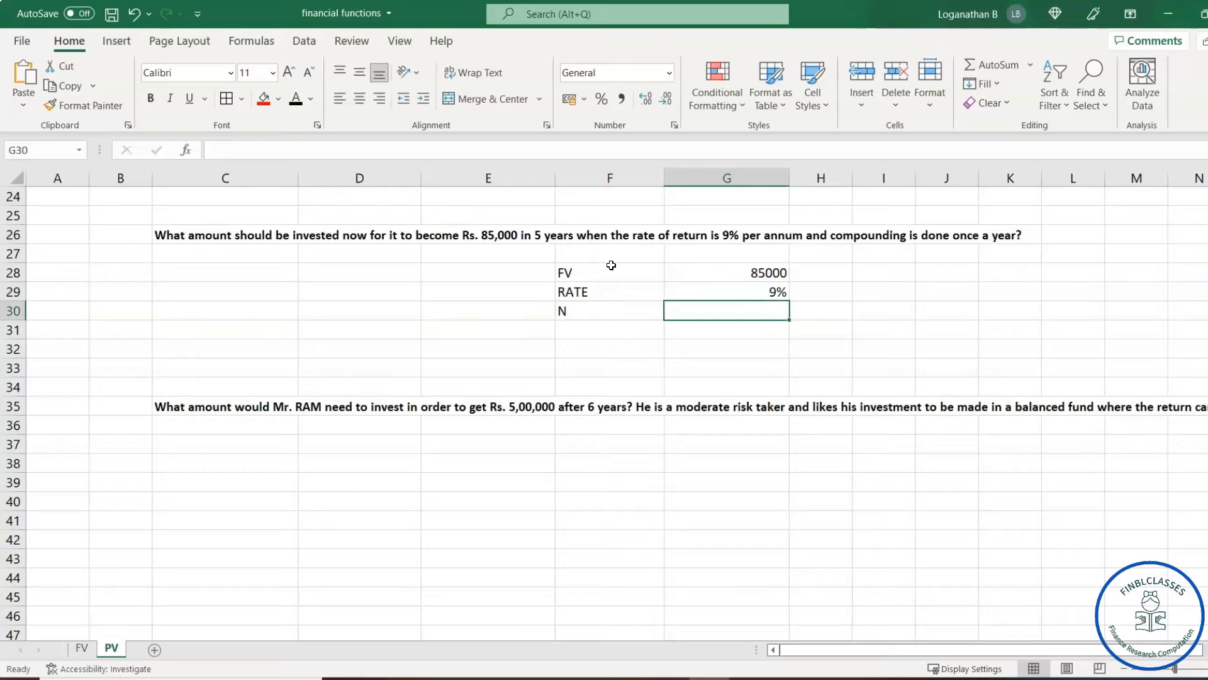
type("5")
key("Tab")
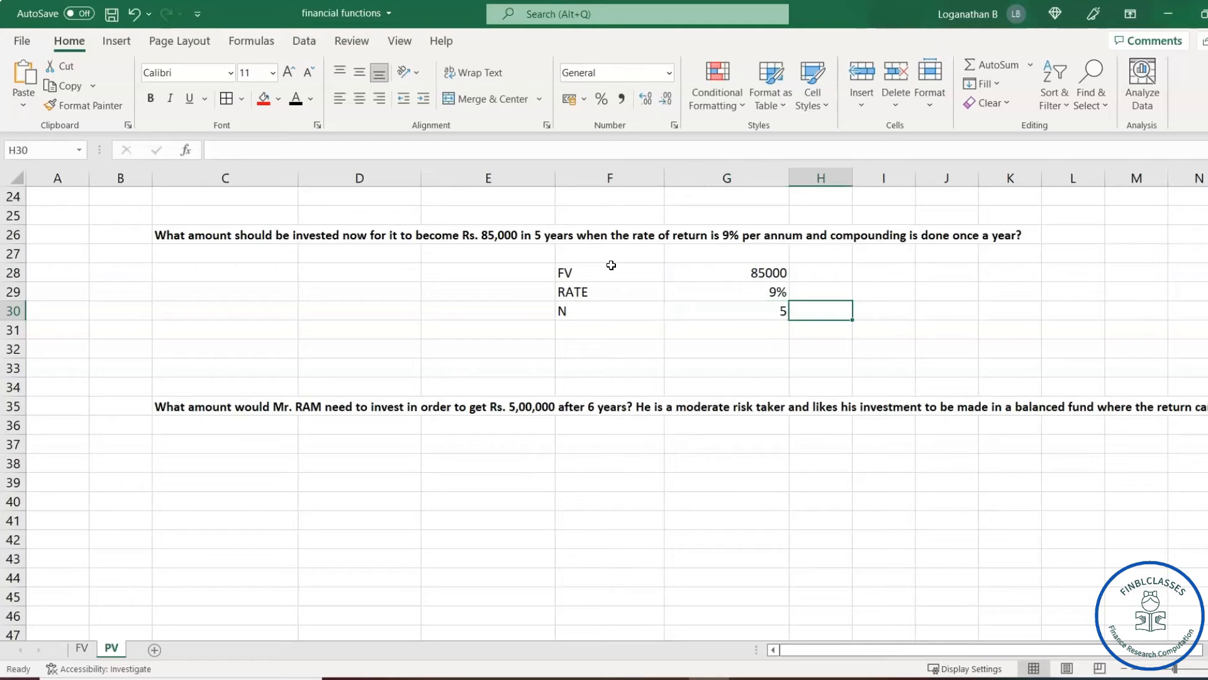
Step: Label F32 as PV and calculate the present value in G32 with the formula =PV(G29,G30,0,-G28)
left_click(620, 347)
type("PV")
left_click(710, 353)
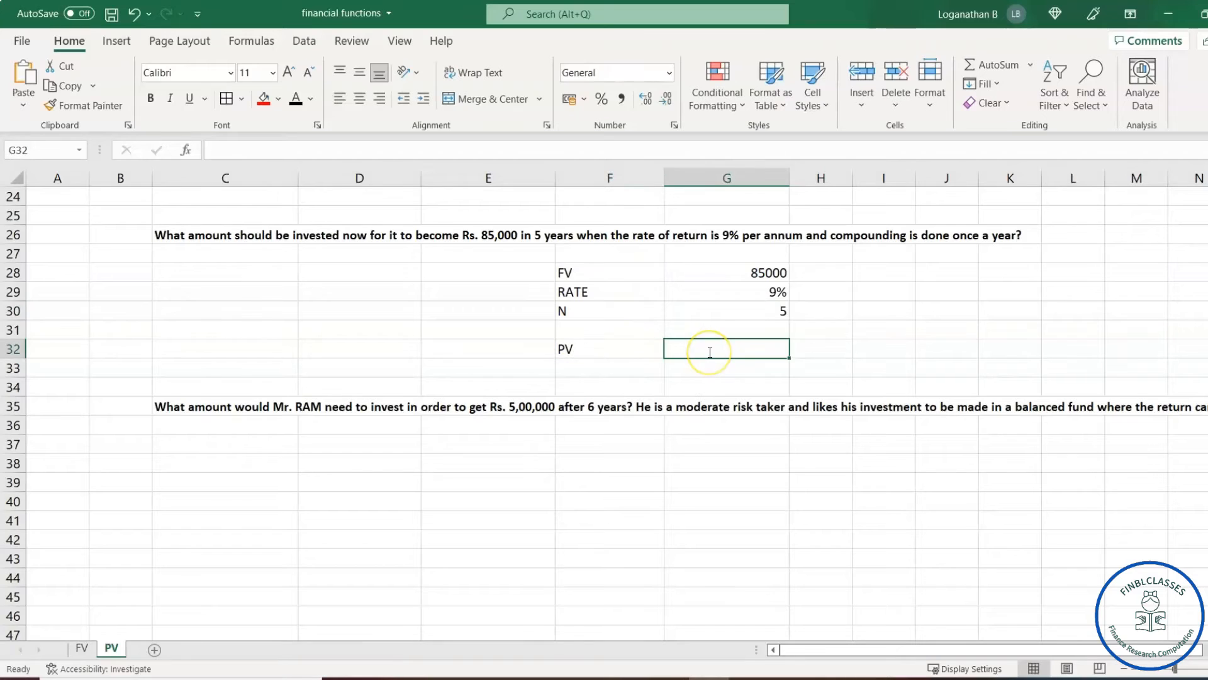
type("=")
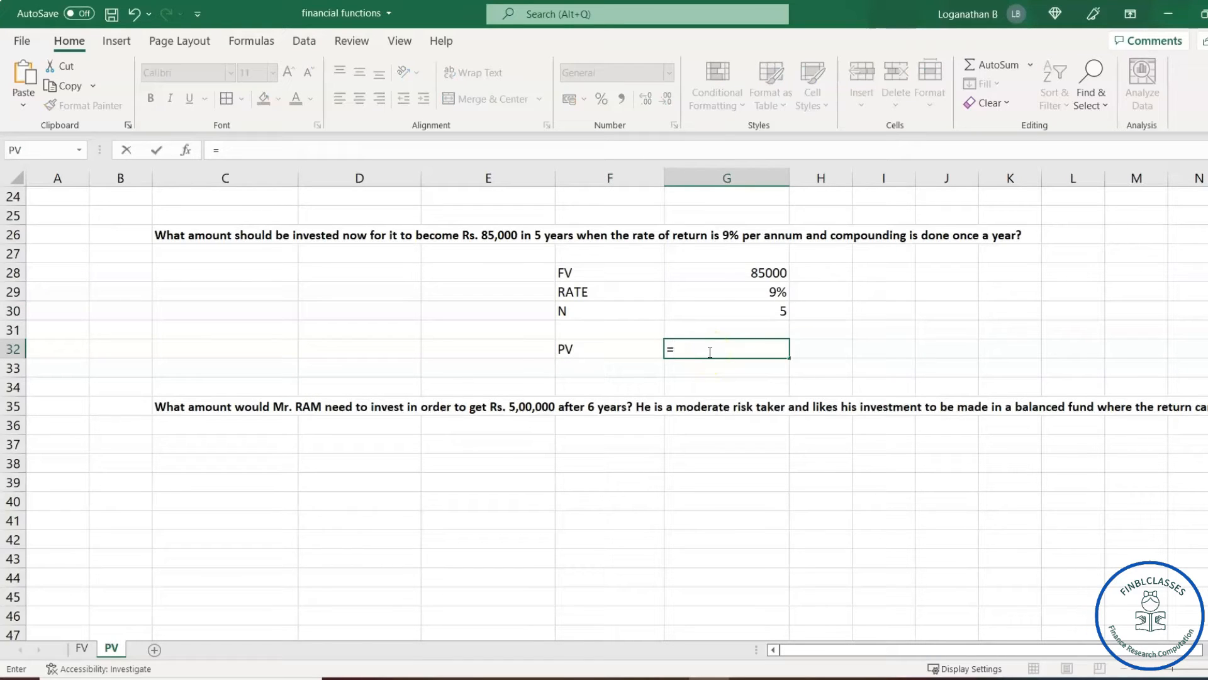
type("P")
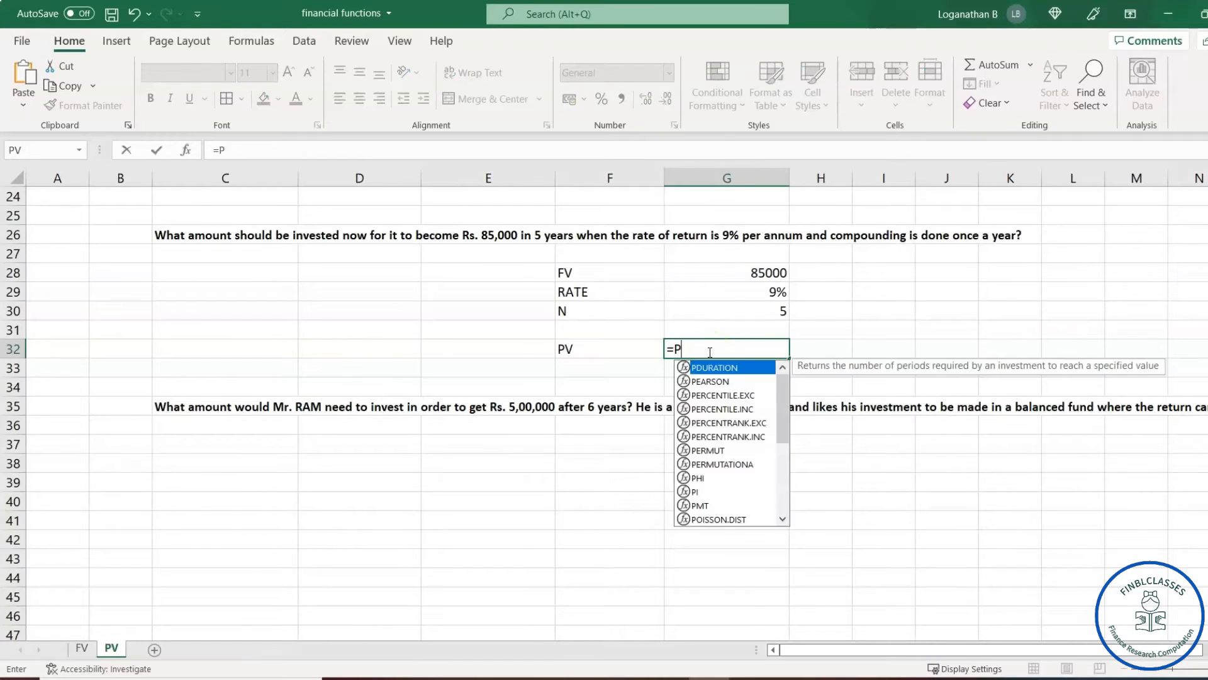
type("V")
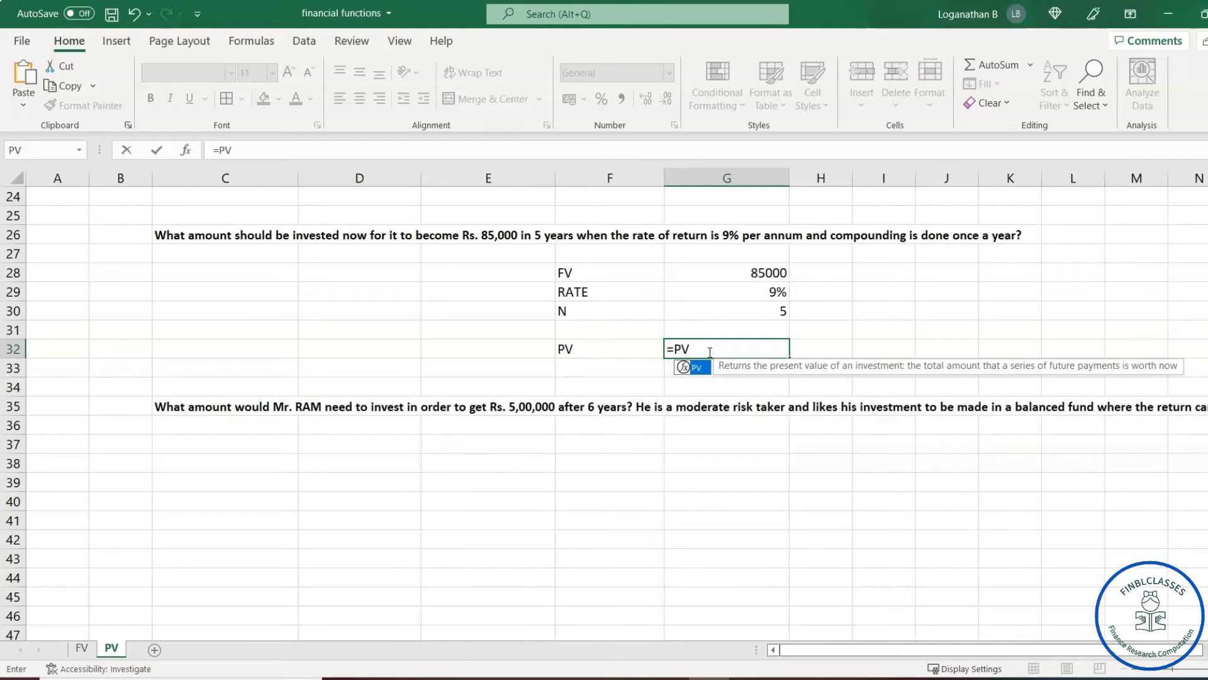
type("(")
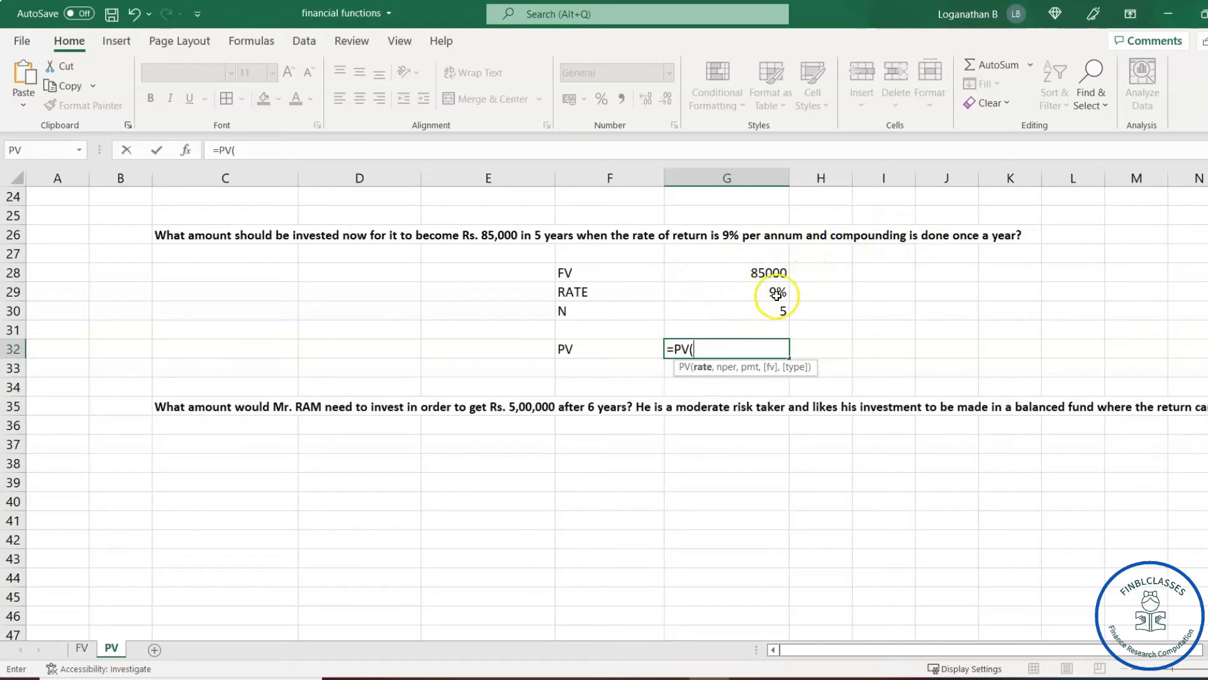
left_click(739, 291)
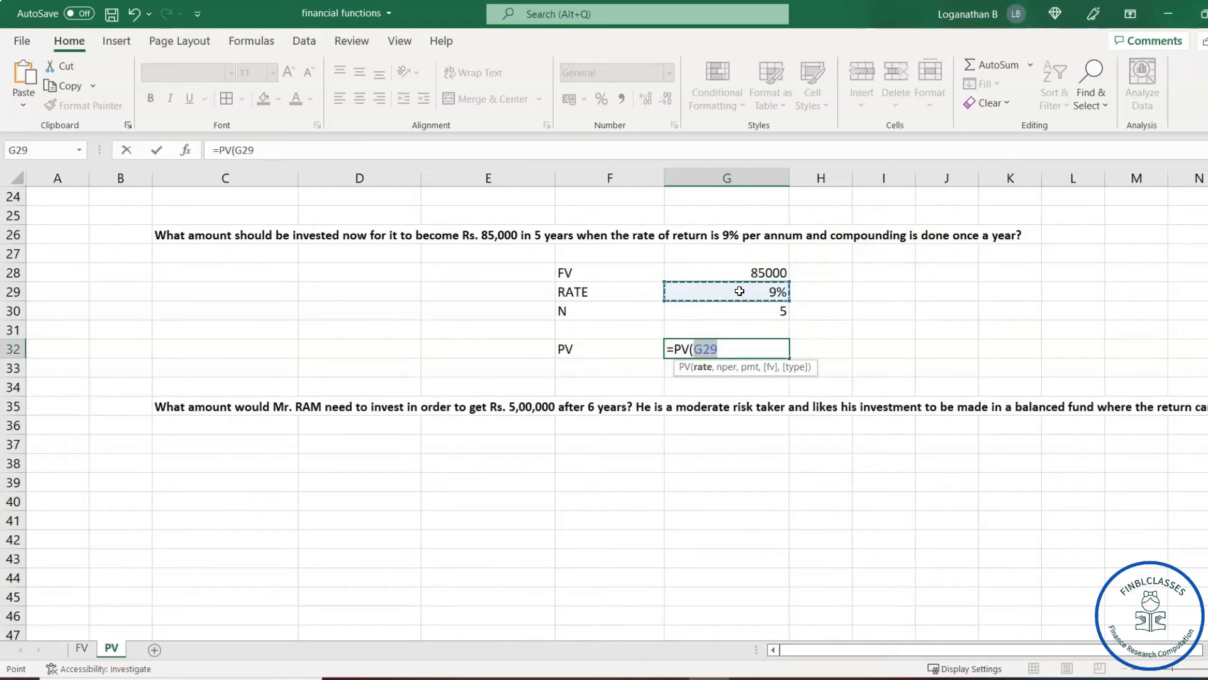
type(",")
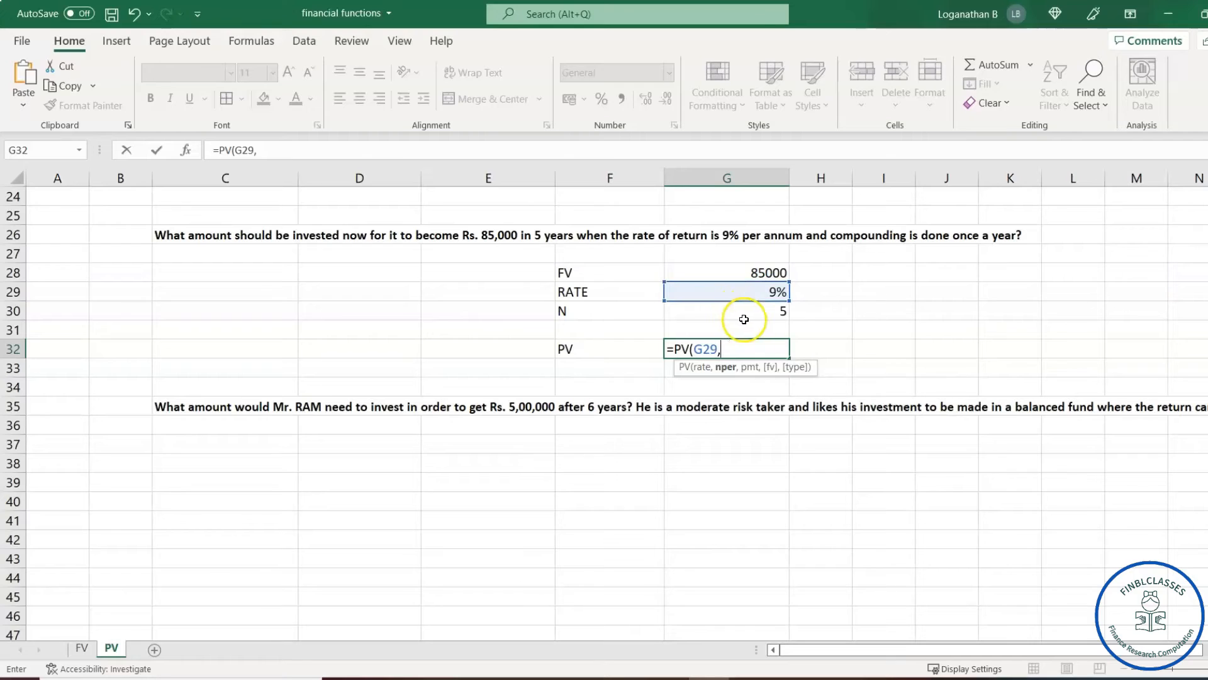
left_click(762, 311)
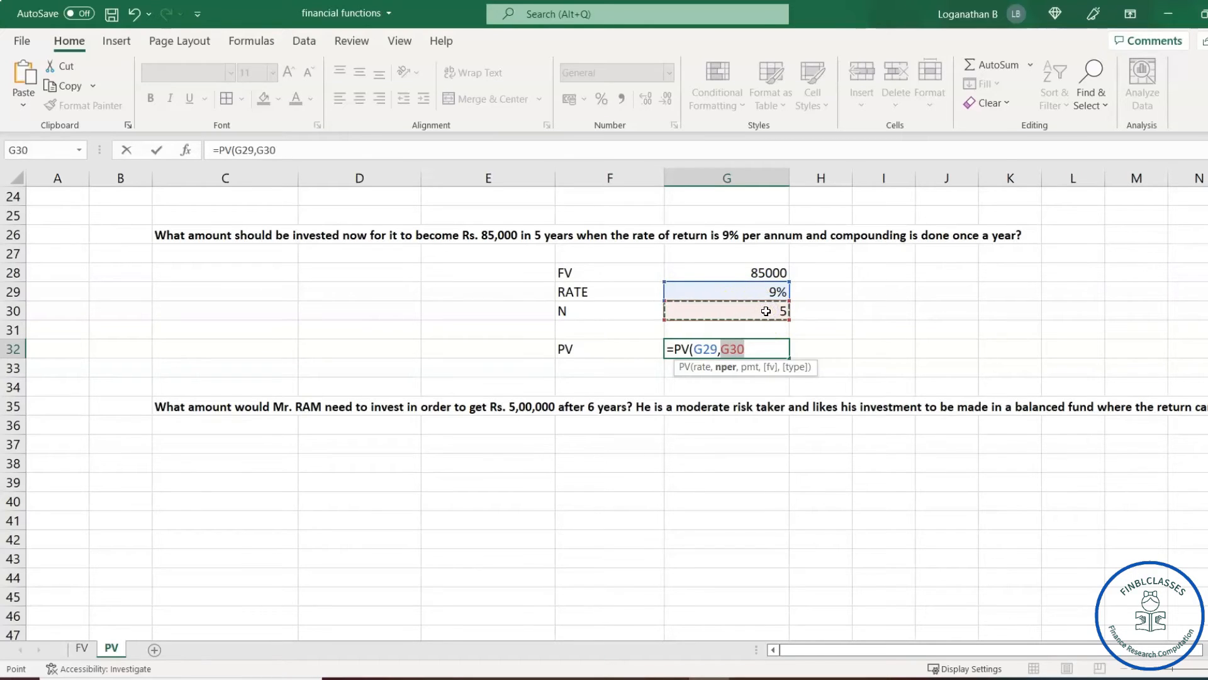
type(",0,")
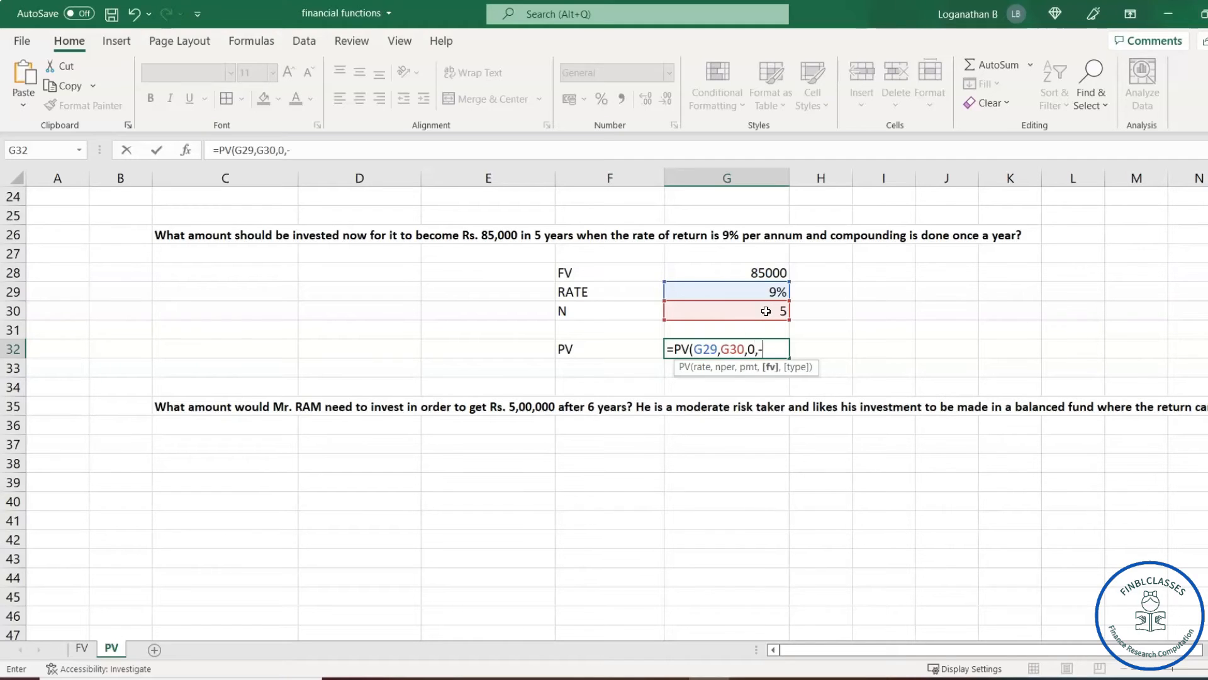
type("-")
left_click(768, 272)
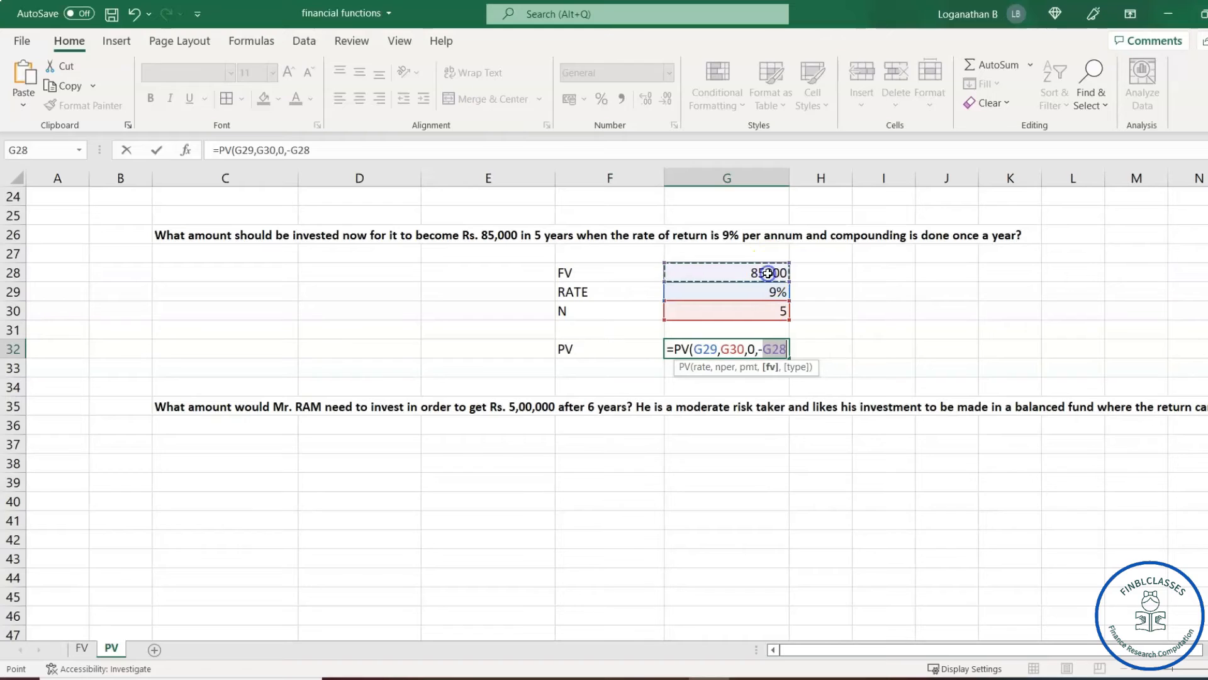
type(")")
key("Return")
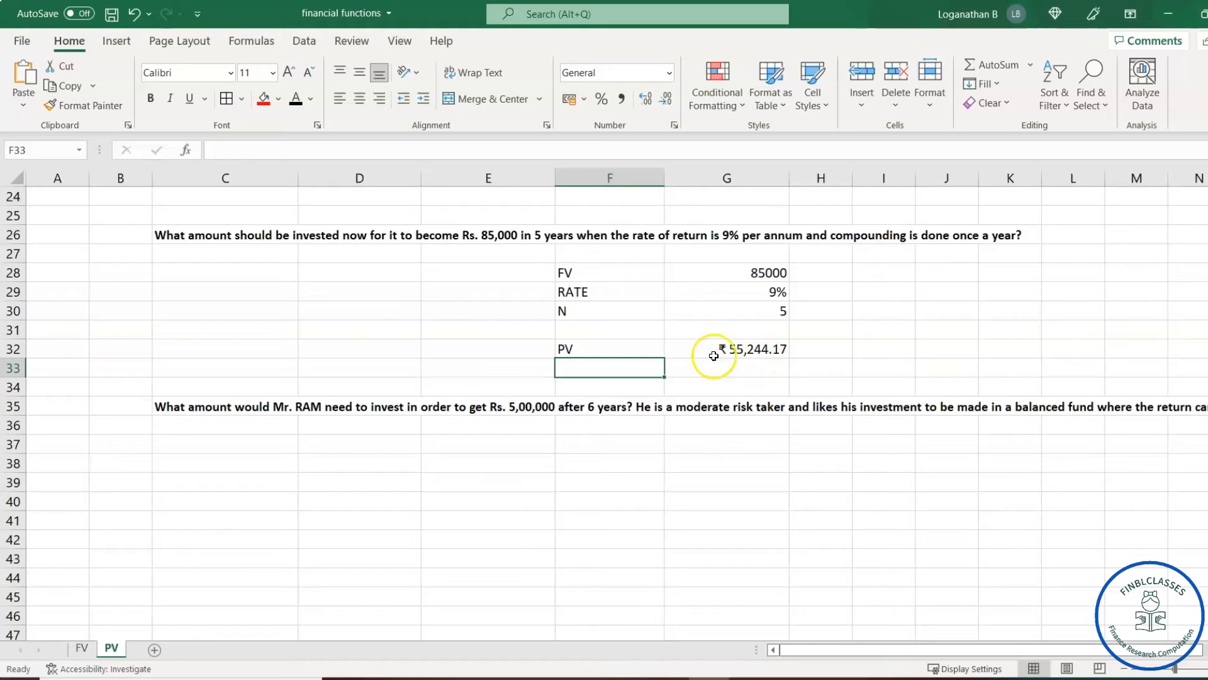
left_click(760, 352)
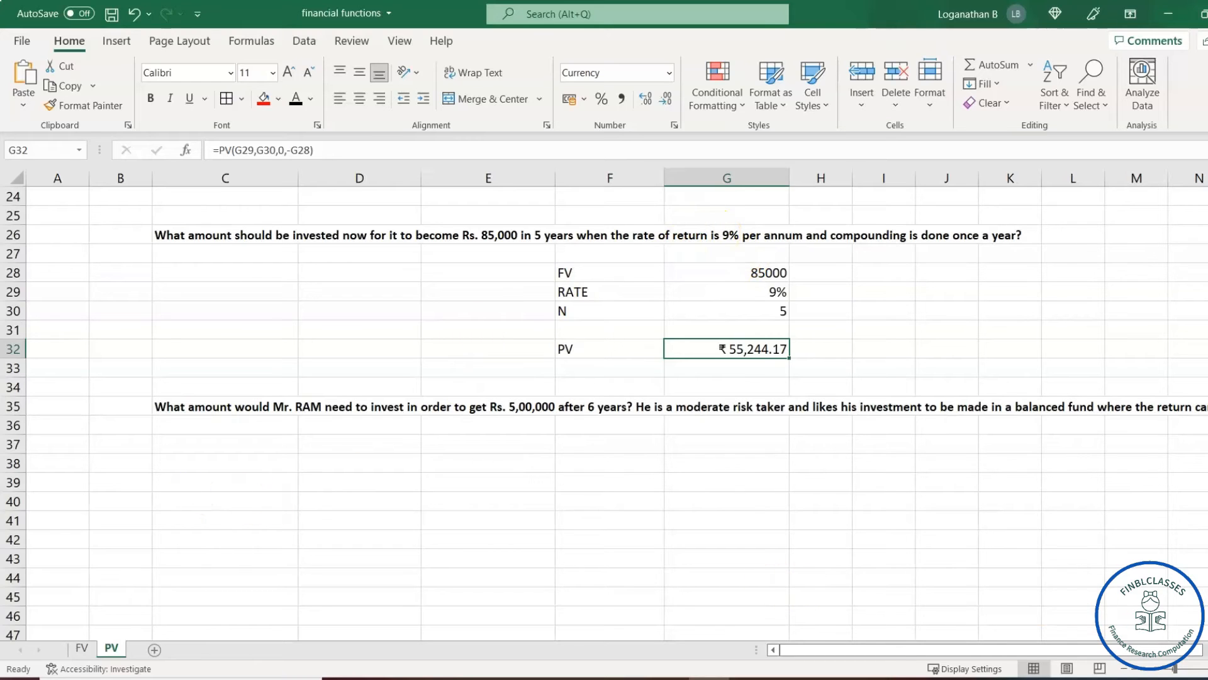
Step: Read the full second investment question in row 35, and enter FV in F38 with 500000 in G38
left_click(1206, 650)
left_click(1206, 650)
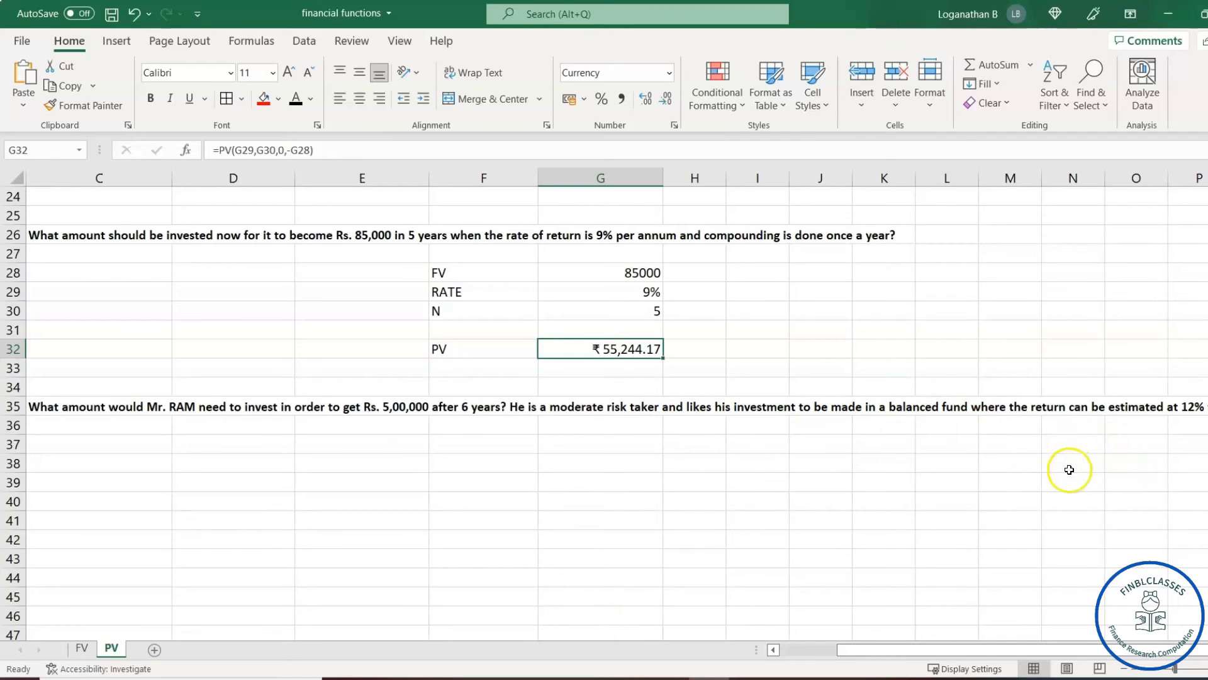
scroll(617, 412, "right", 1)
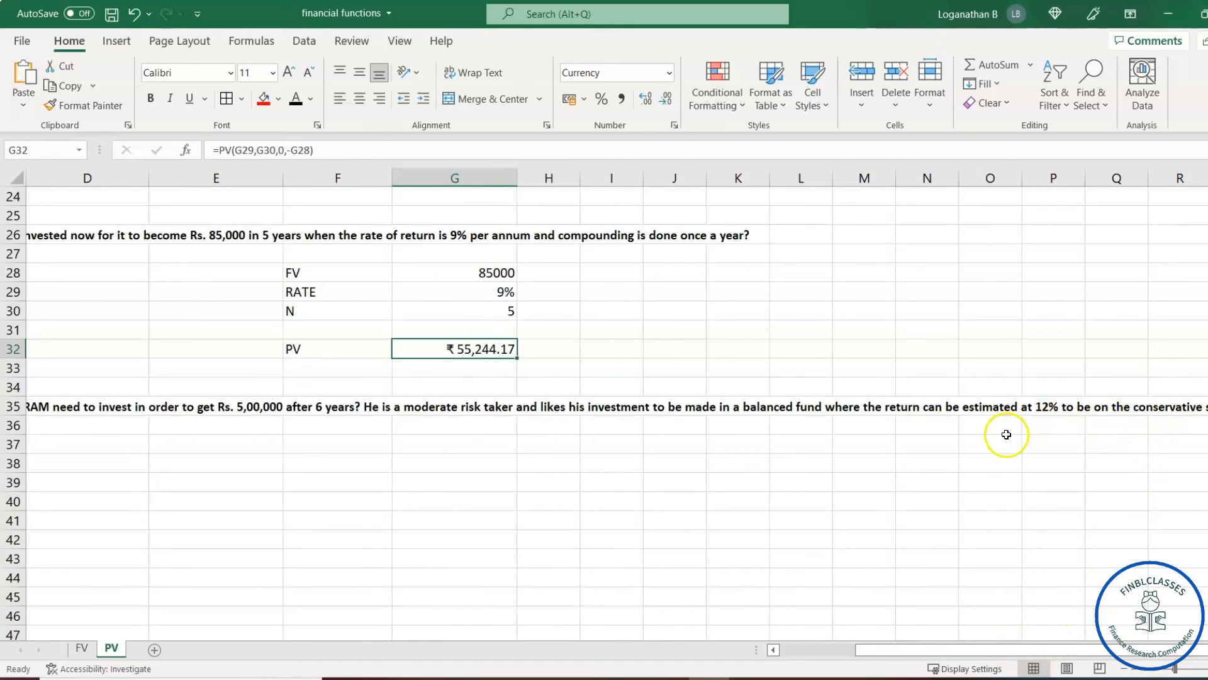
left_click_drag(997, 653, 922, 652)
left_click(597, 460)
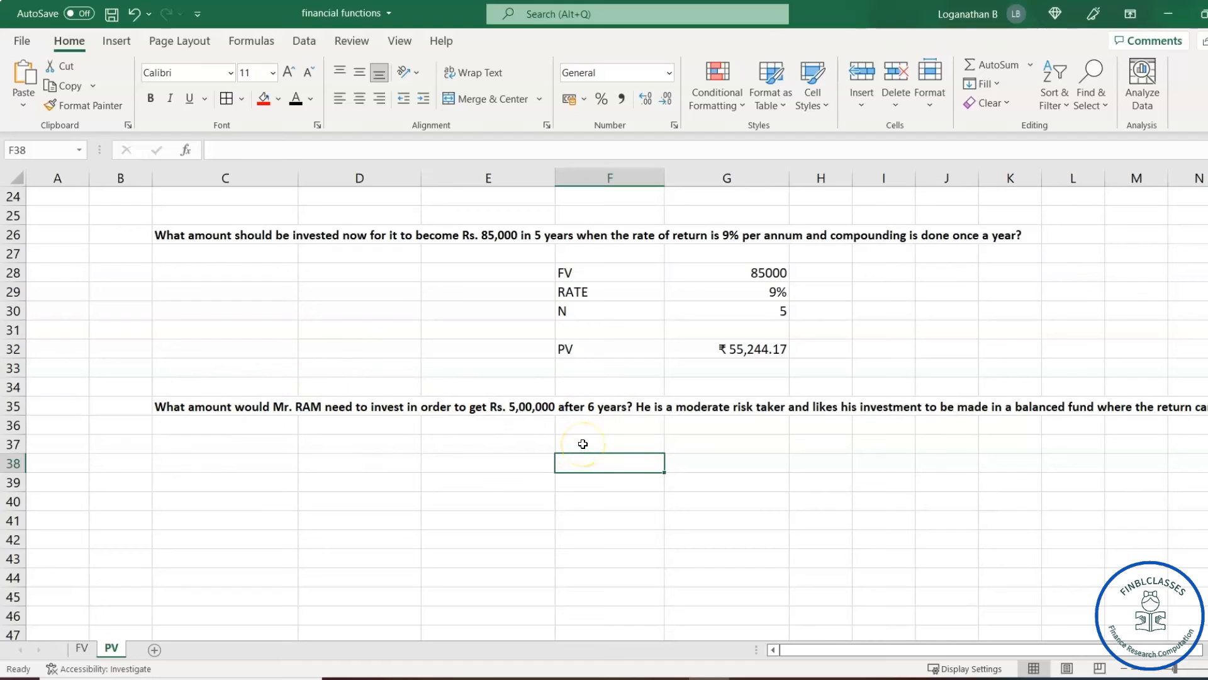
type("FV")
key("Tab")
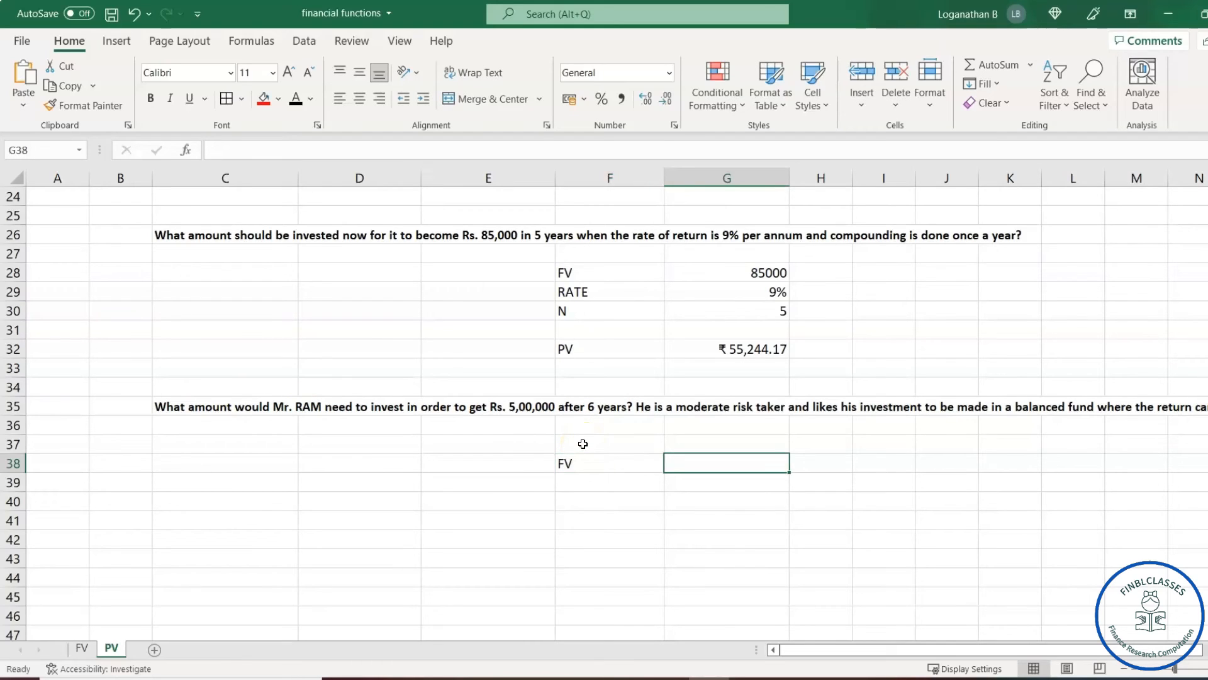
type("500000")
key("Return")
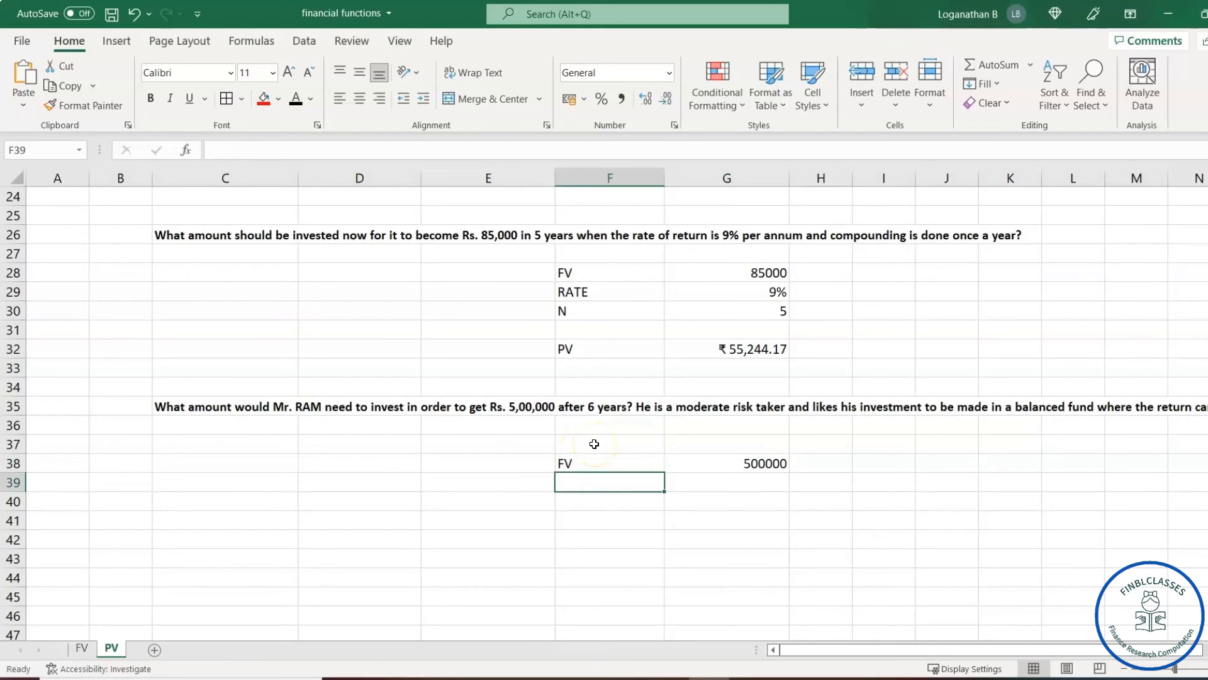
Step: Enter the label N in F40 and the period 6 in G40, leaving row 39 free
key("Down")
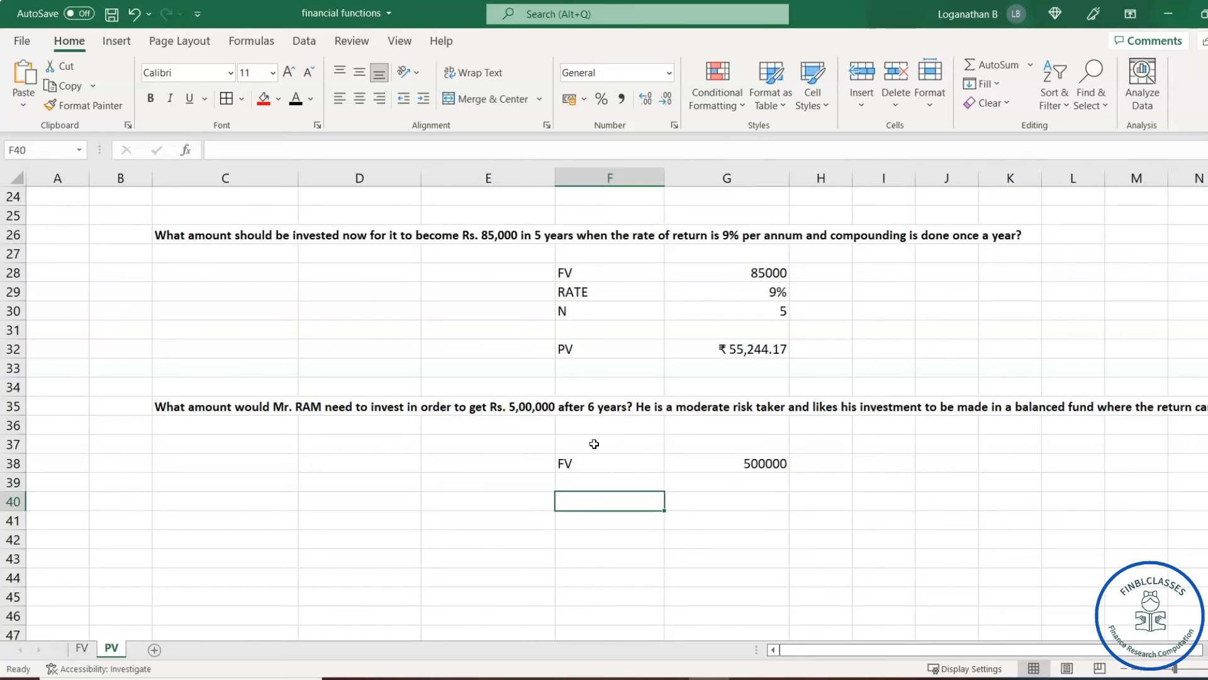
type("N")
key("Tab")
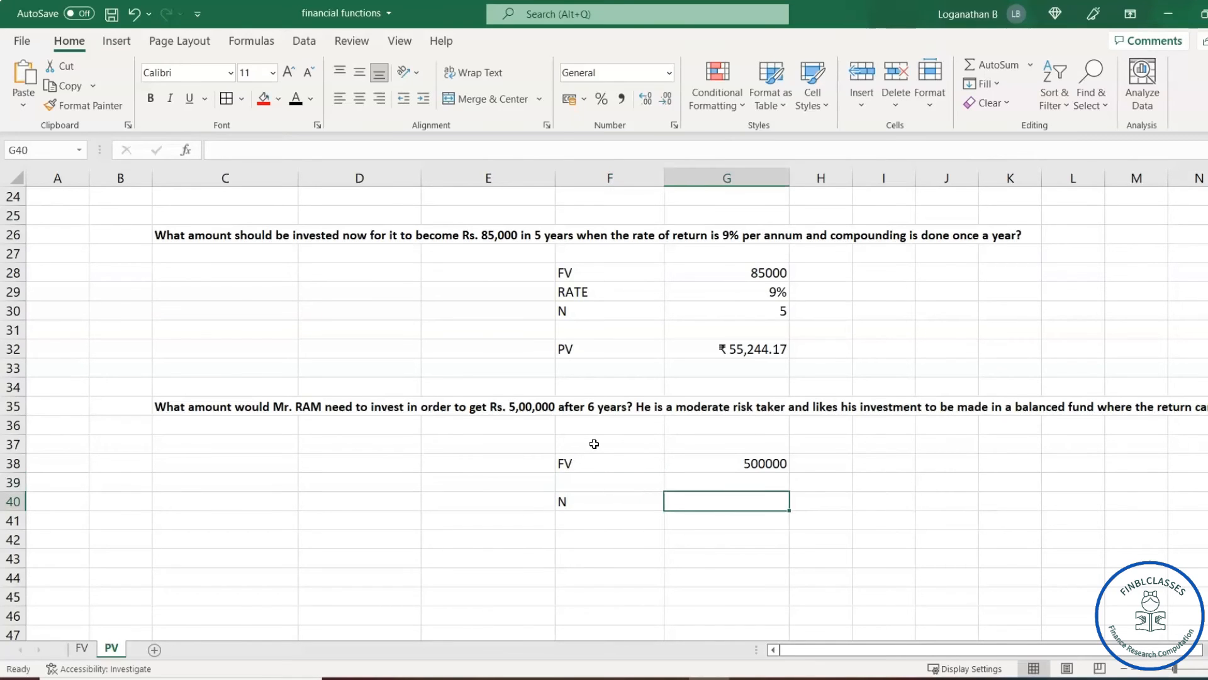
type("6")
key("Up")
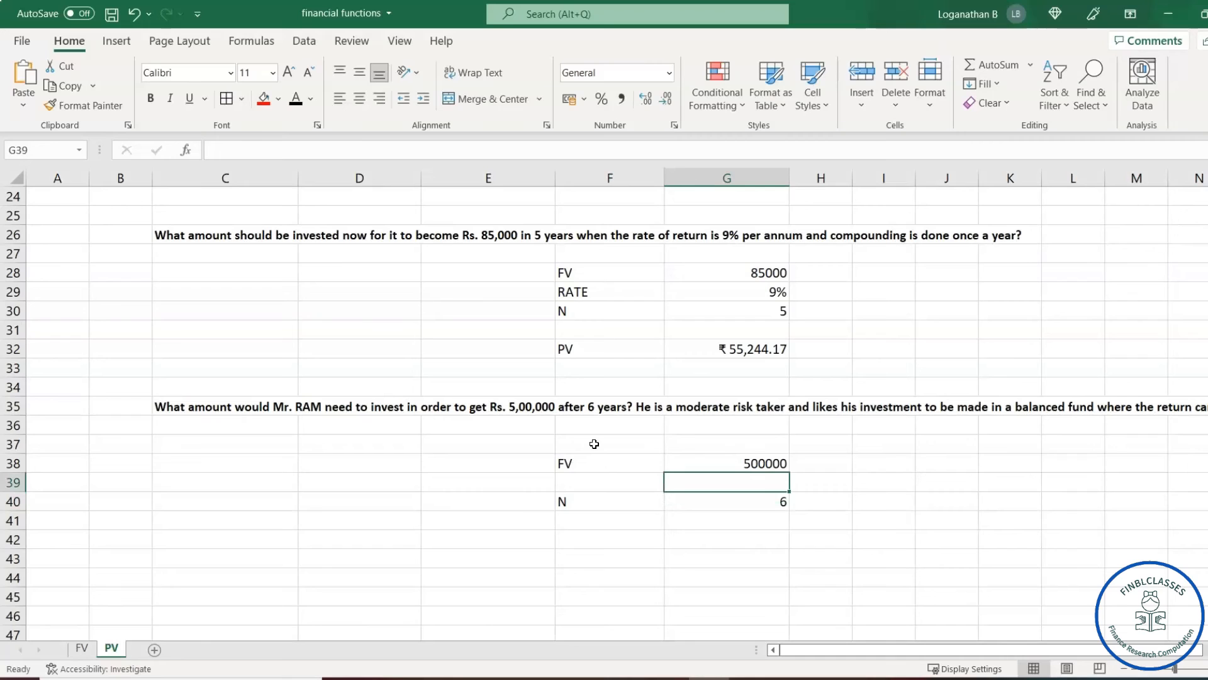
Step: Check the return rate in the row 35 question and enter RATE in F39 with 12% in G39
key("Left")
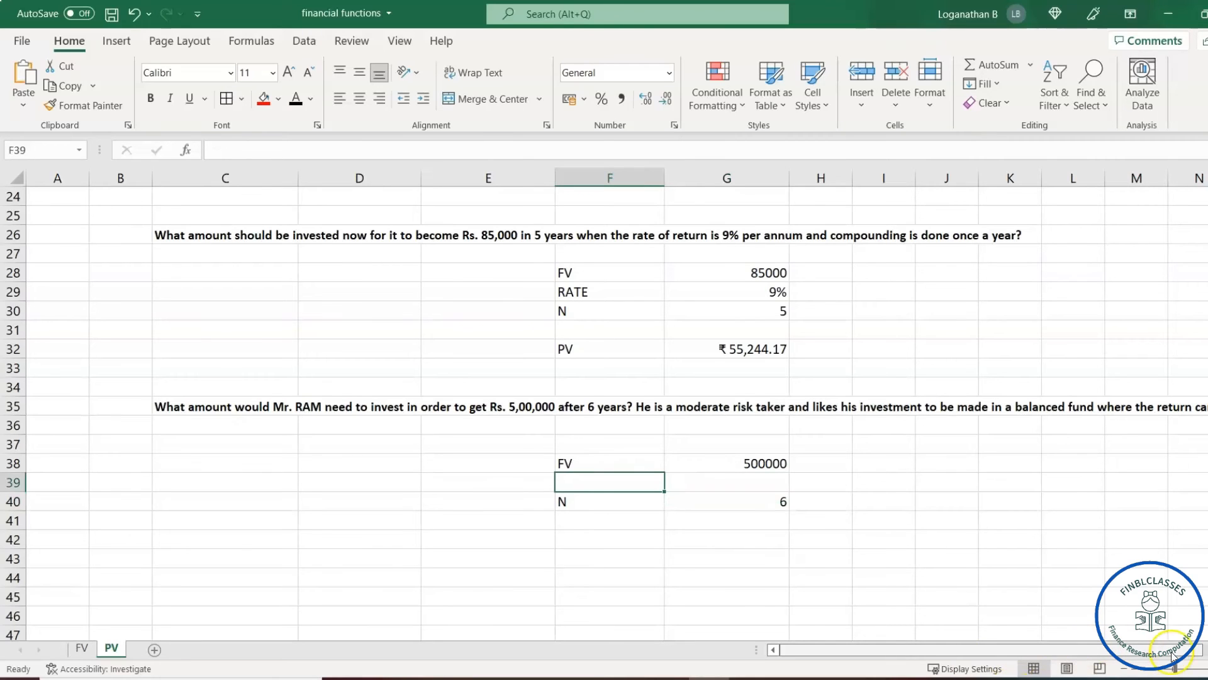
scroll(1092, 521, "right", 4)
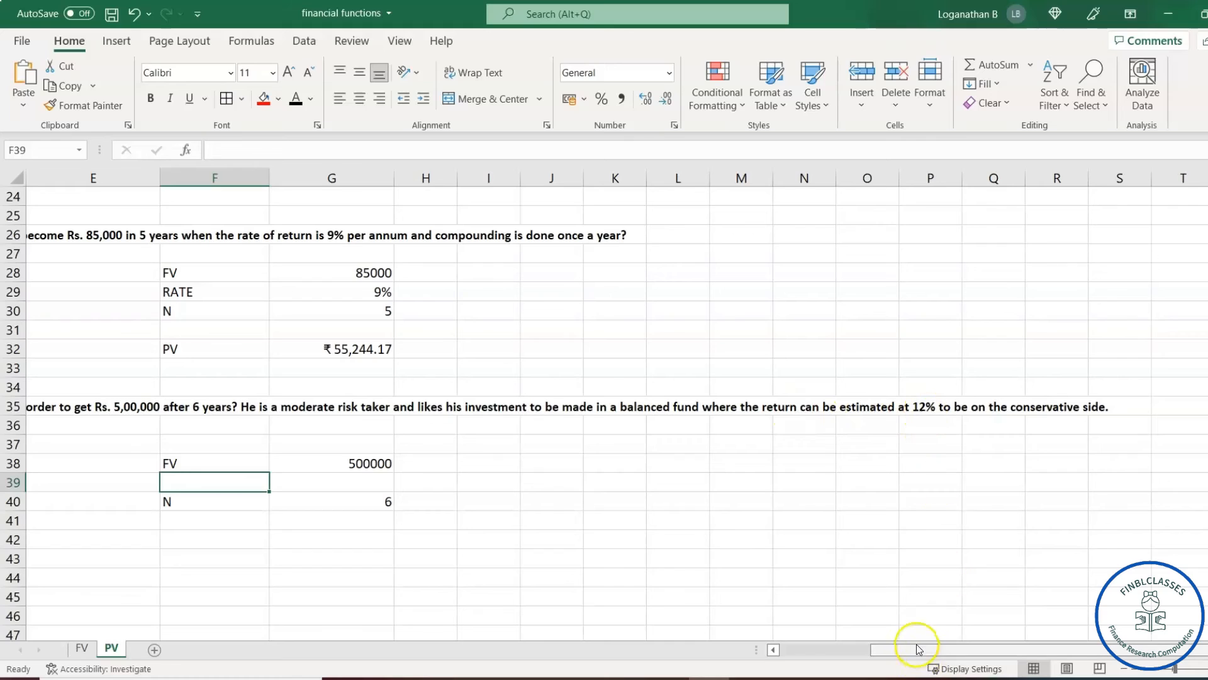
left_click_drag(917, 648, 841, 662)
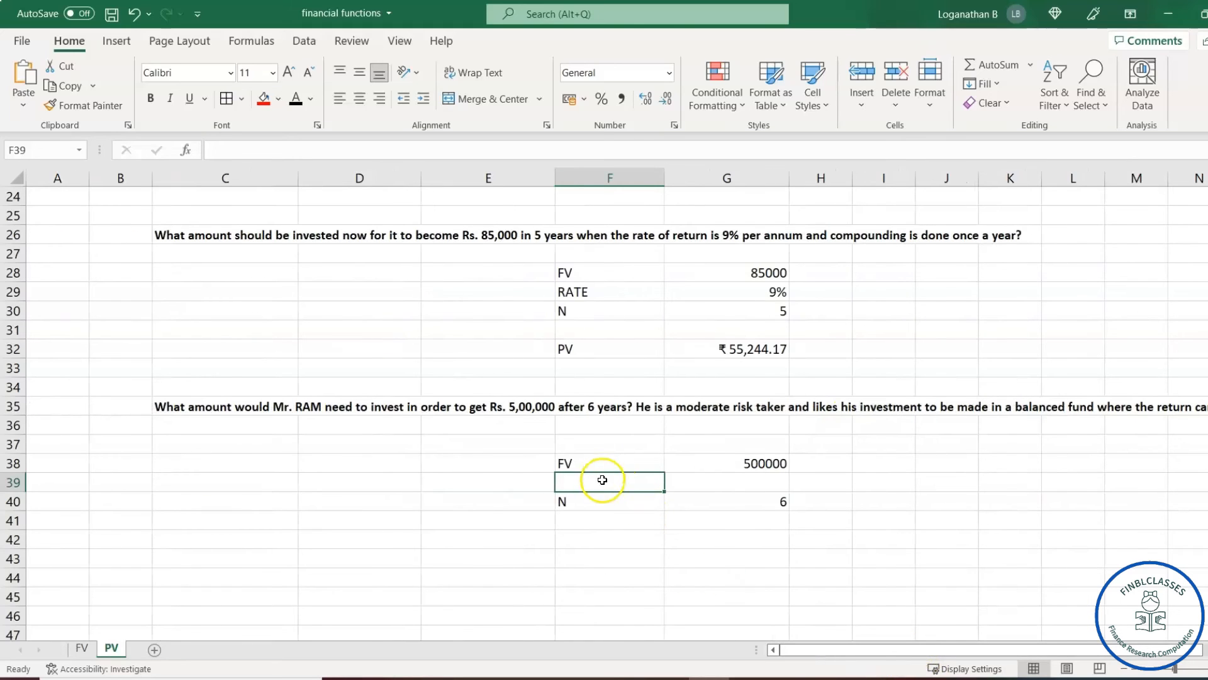
type("RATE")
key("Tab")
type("12")
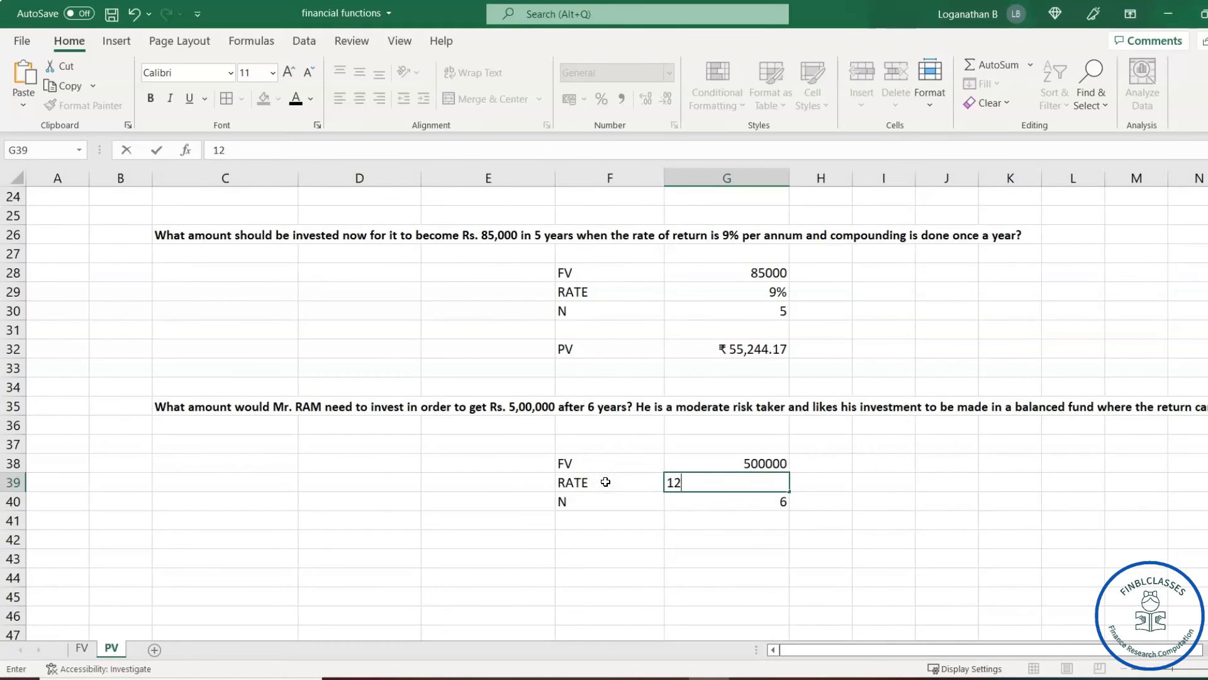
Step: Enter the label PV in F42, leaving row 41 free below the second question's inputs
left_click(614, 541)
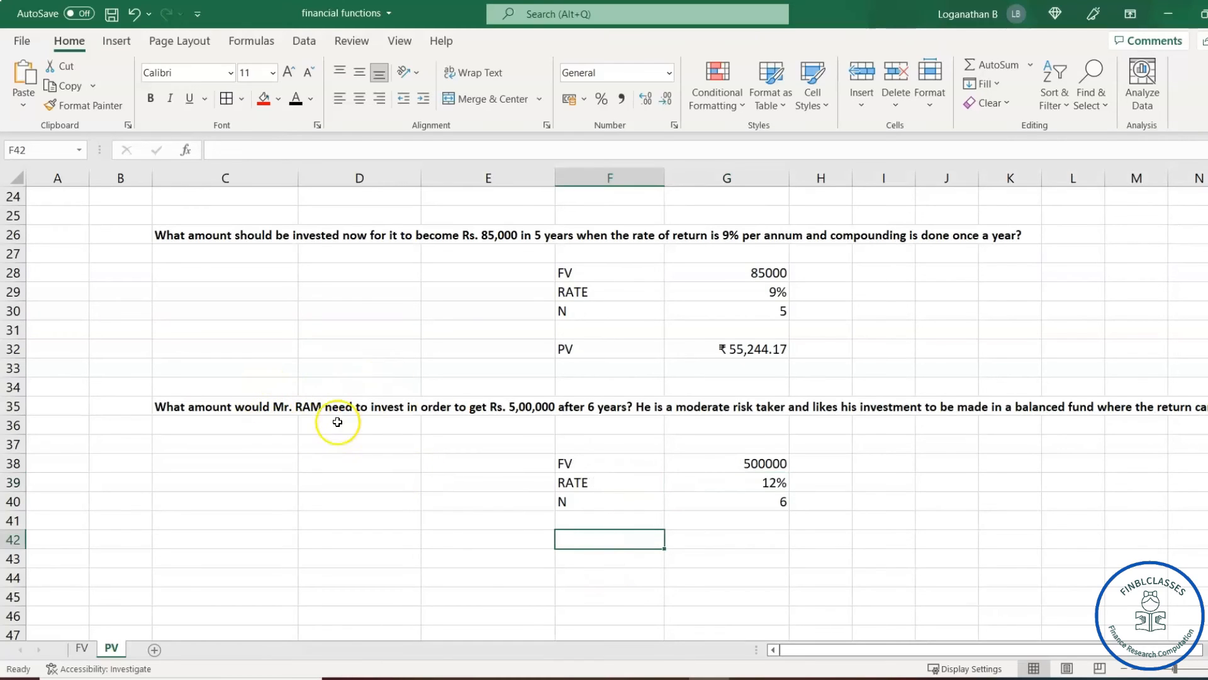
type("PV")
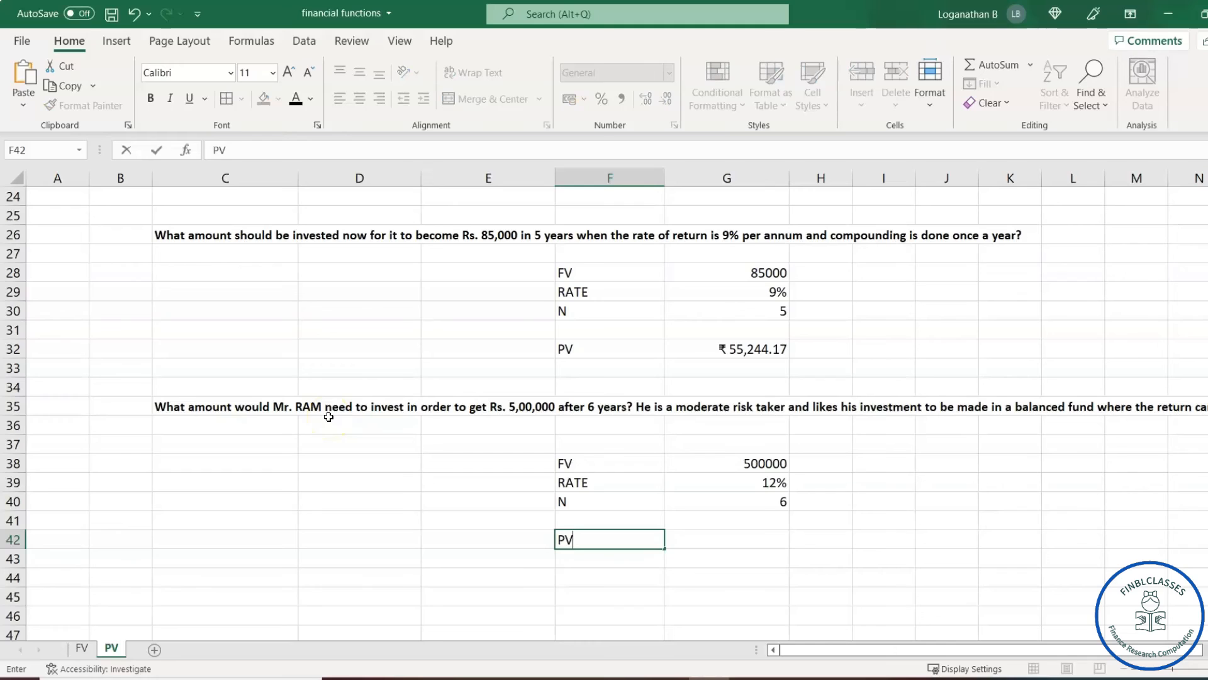
key("Tab")
Step: Calculate the second question's present value in G42 with the formula =PV(G39,G40,0,-G38)
type("=")
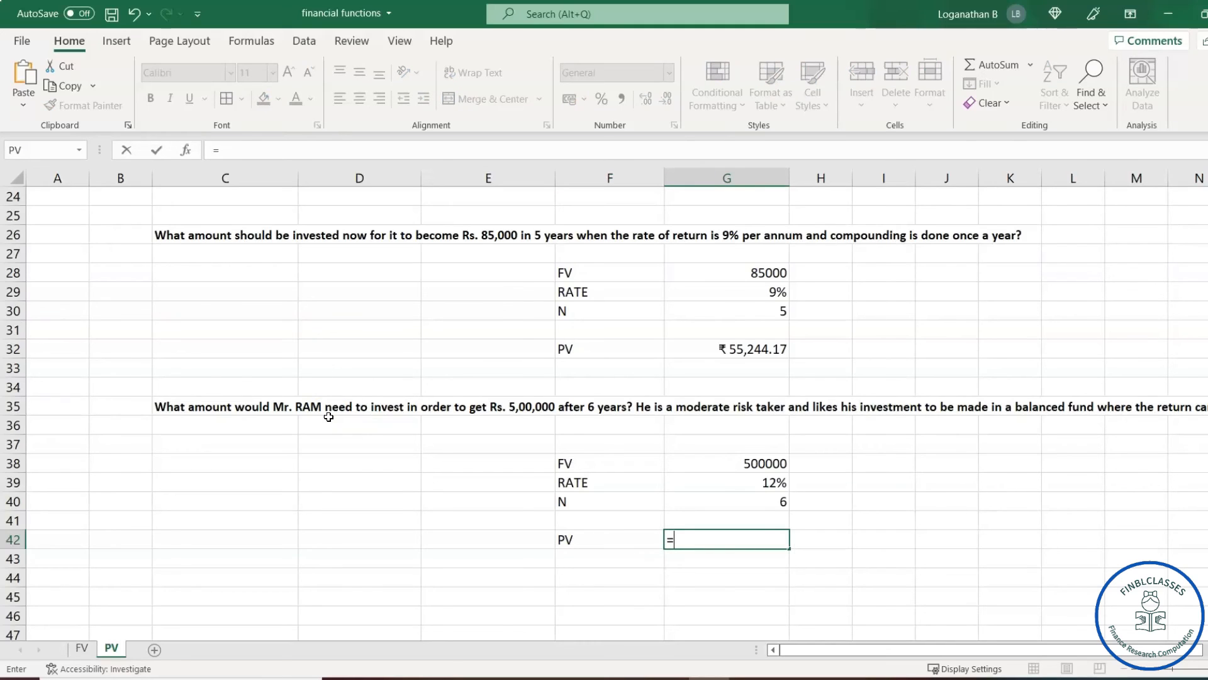
type("P")
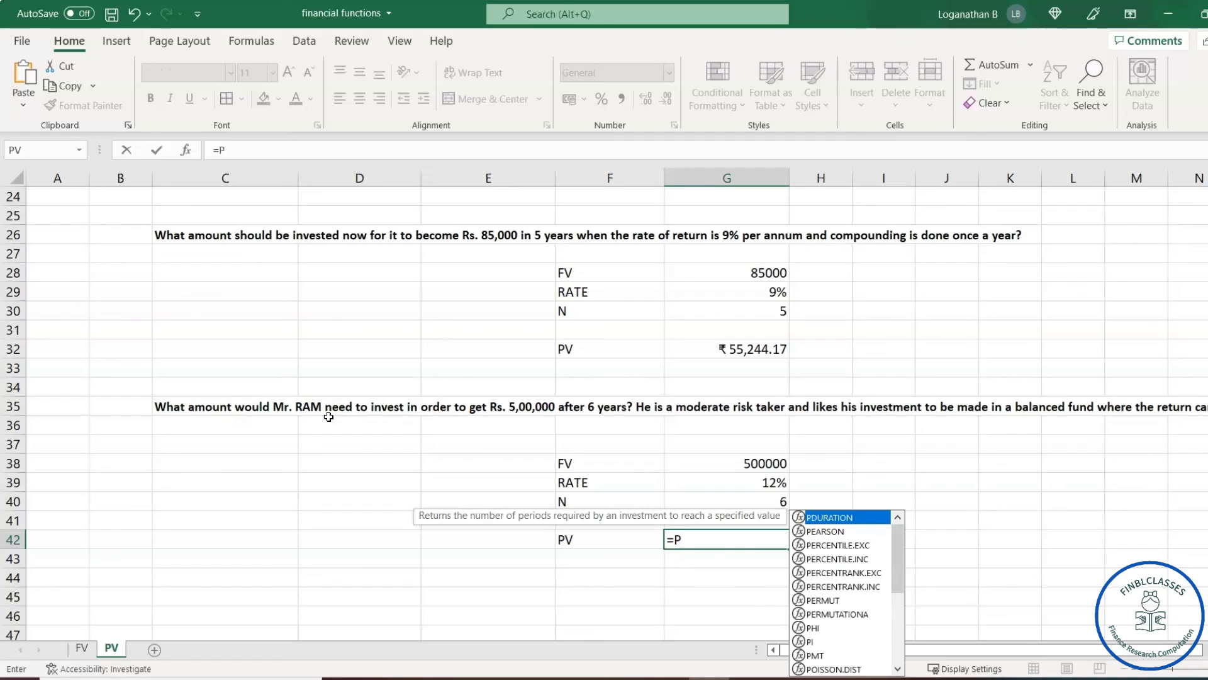
type("V(")
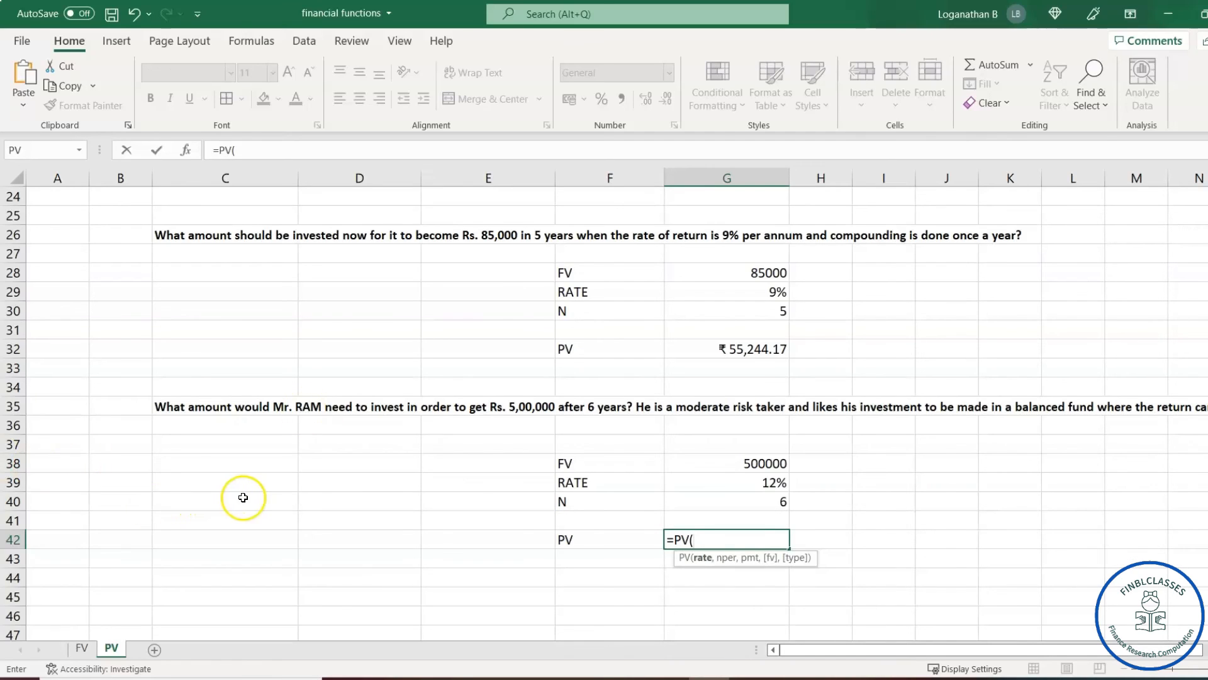
left_click(754, 483)
type(",")
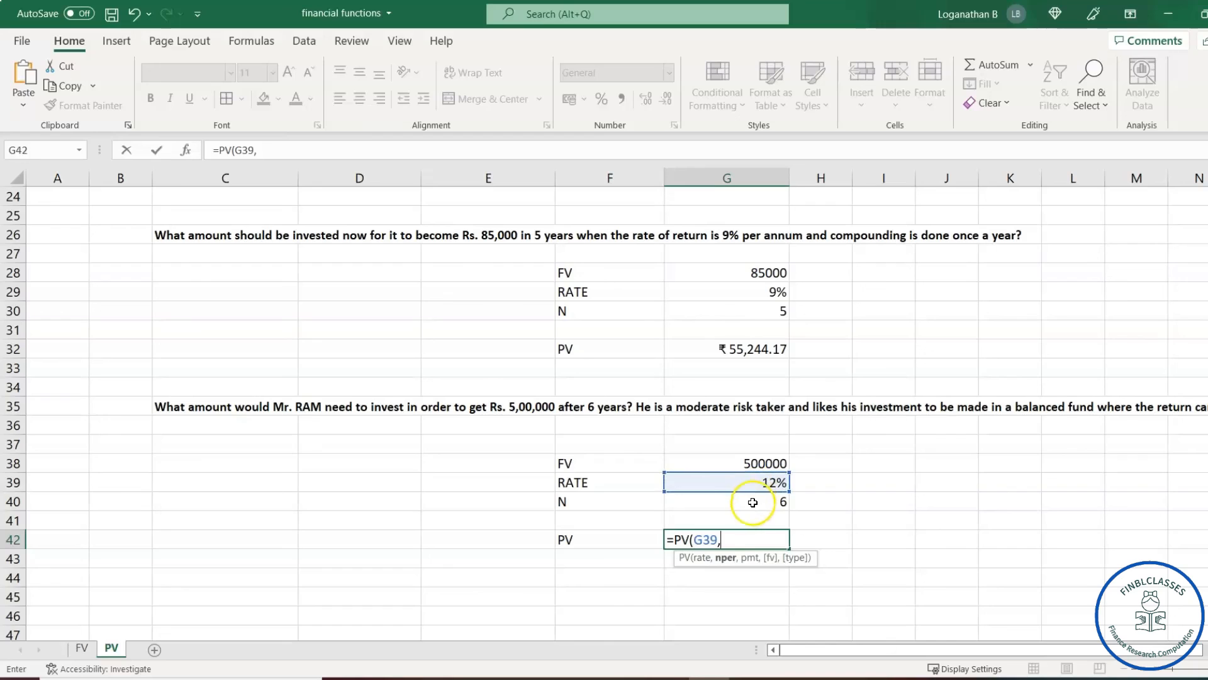
left_click(753, 503)
type(",")
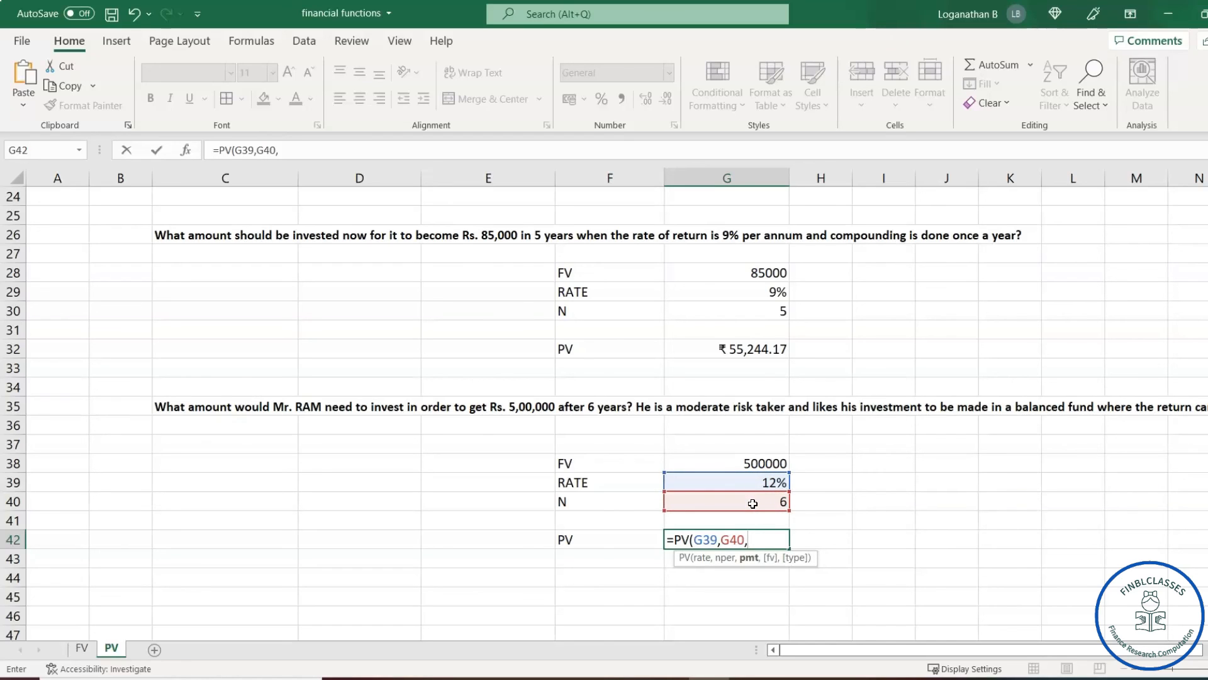
type("0,-")
left_click(749, 464)
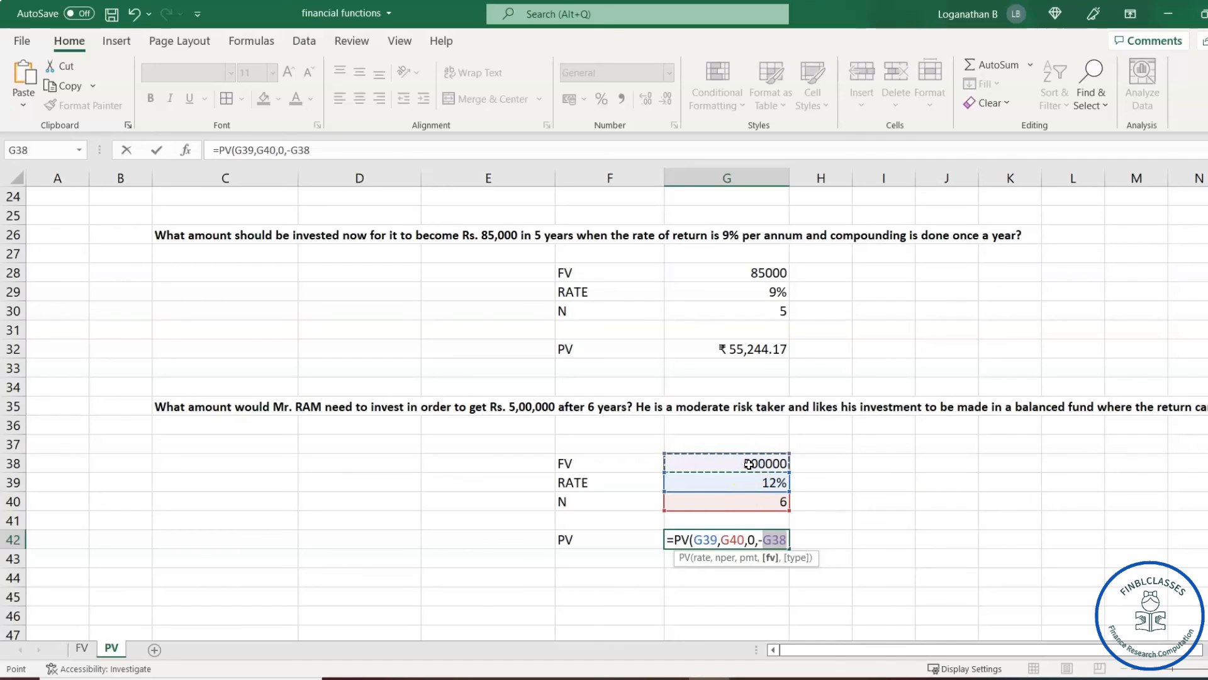
type(")")
key("Return")
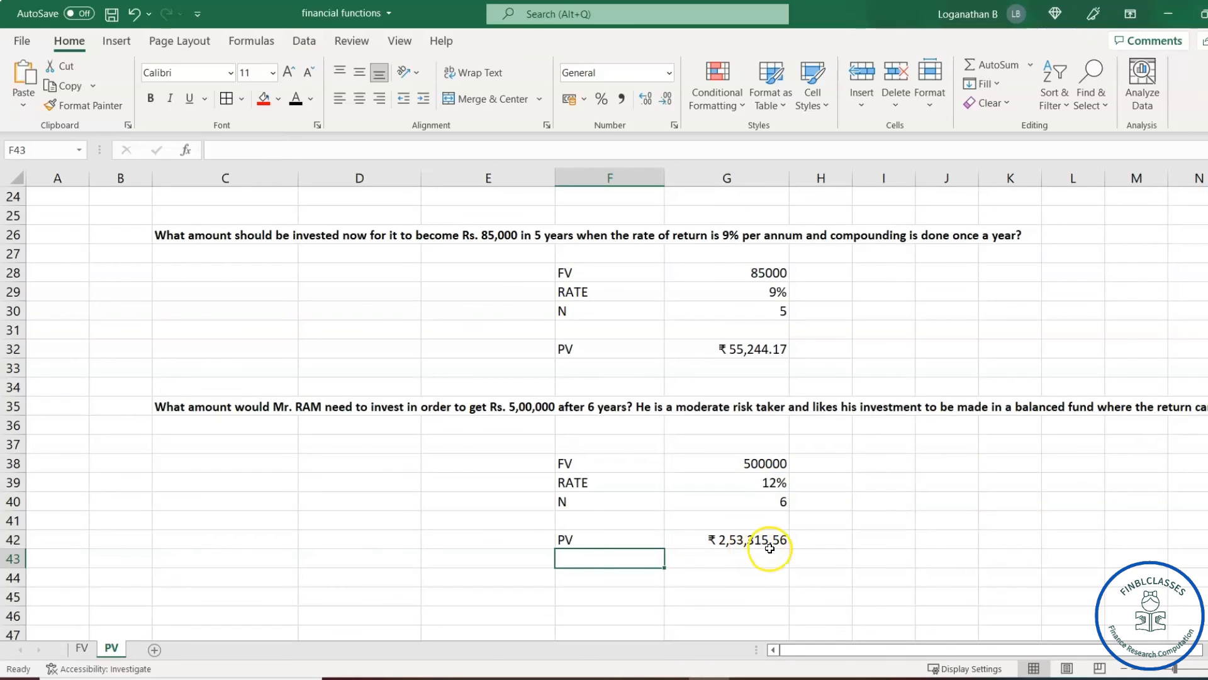
left_click(751, 544)
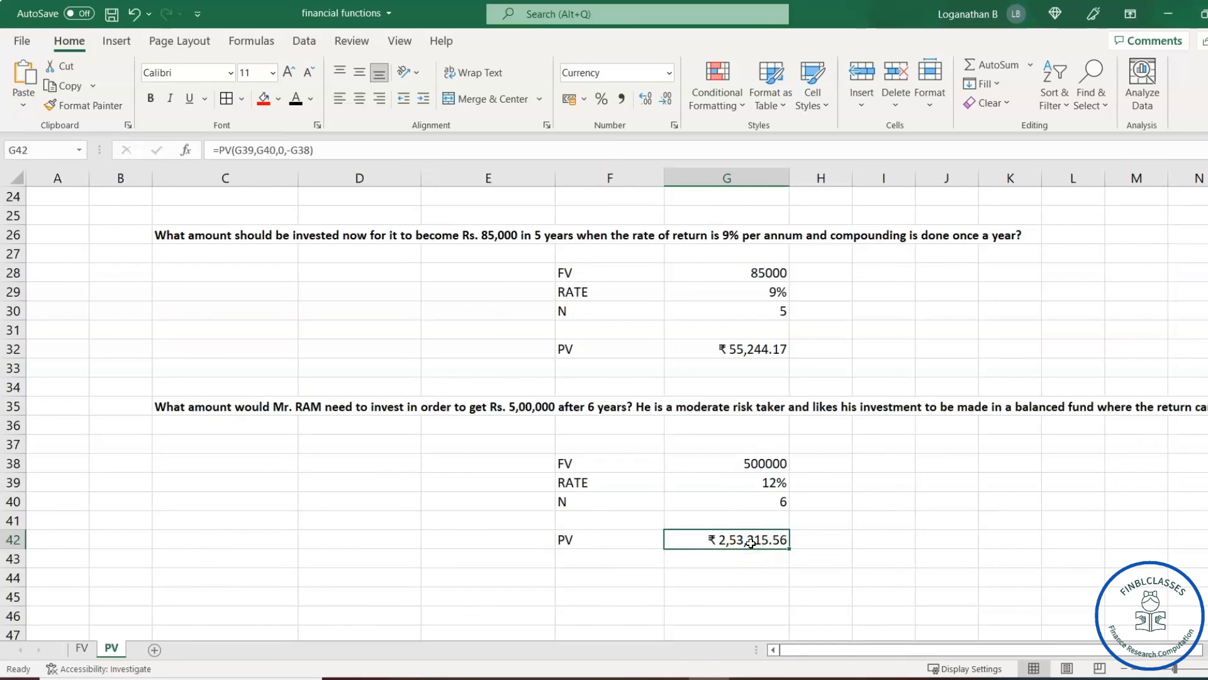